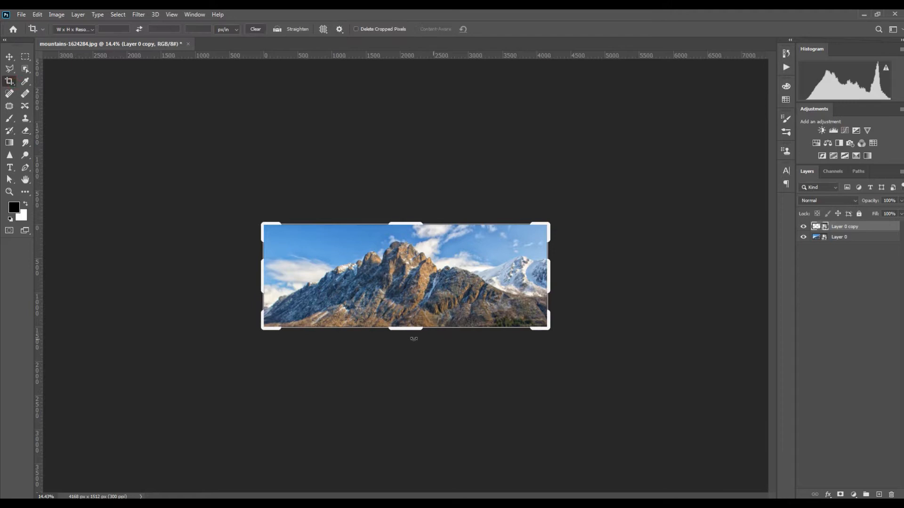
Extend the canvas downward with the Crop tool to about 3024 px high, so it includes the whole flipped mountain copy.
left_click_drag(406, 329, 407, 382)
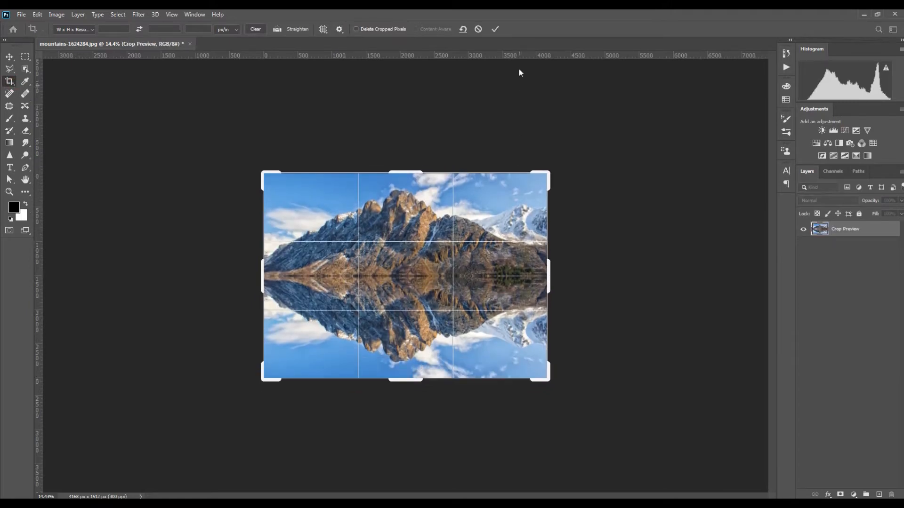
left_click(494, 30)
scroll(439, 312, "up", 4)
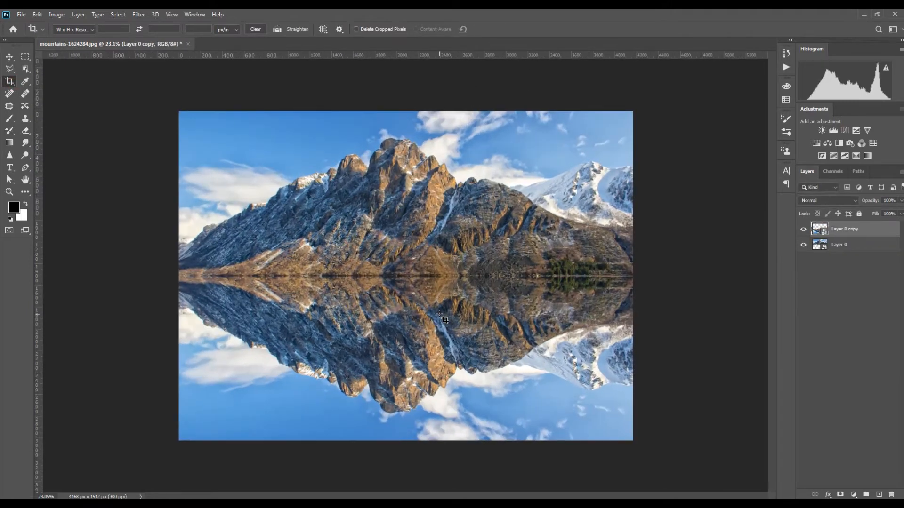
scroll(443, 320, "up", 2)
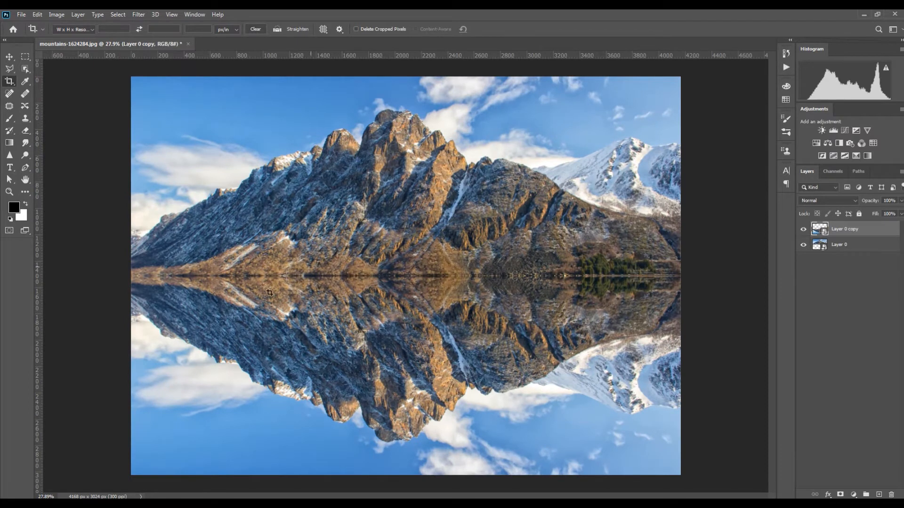
Rename Layer 0 as photo.
double_click(841, 244)
type("photo")
key("Return")
Rename Layer 0 copy as Effect and place it below the photo layer.
double_click(848, 229)
type("eff")
key("BackSpace")
key("BackSpace")
key("BackSpace")
key("BackSpace")
key("BackSpace")
key("BackSpace")
type("Effect")
left_click(859, 282)
left_click_drag(855, 230, 861, 254)
left_click(842, 300)
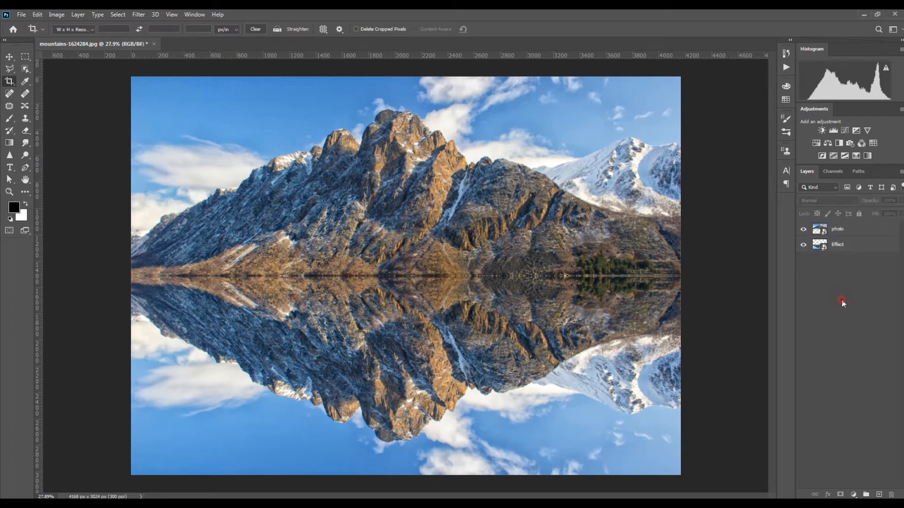
Apply a Motion Blur to the Effect layer with a 90° angle and a distance of 2 pixels.
left_click(852, 243)
left_click(138, 14)
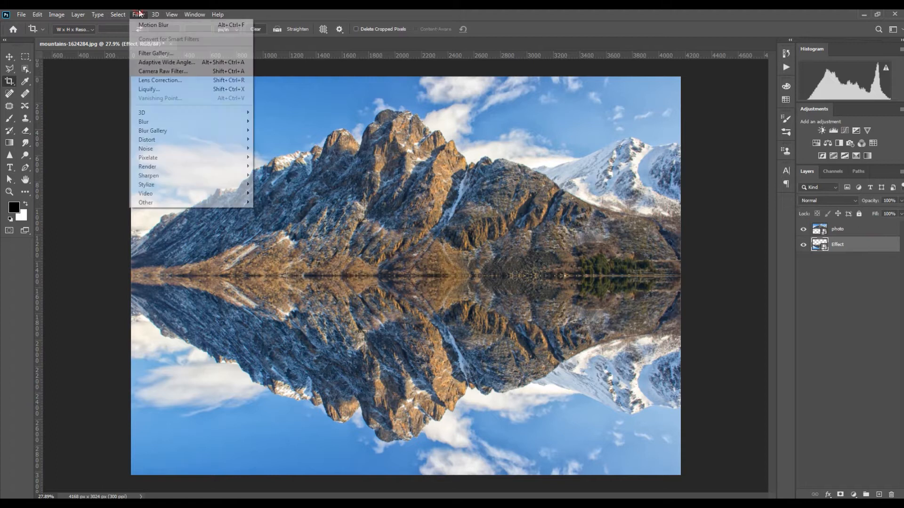
mouse_move(214, 124)
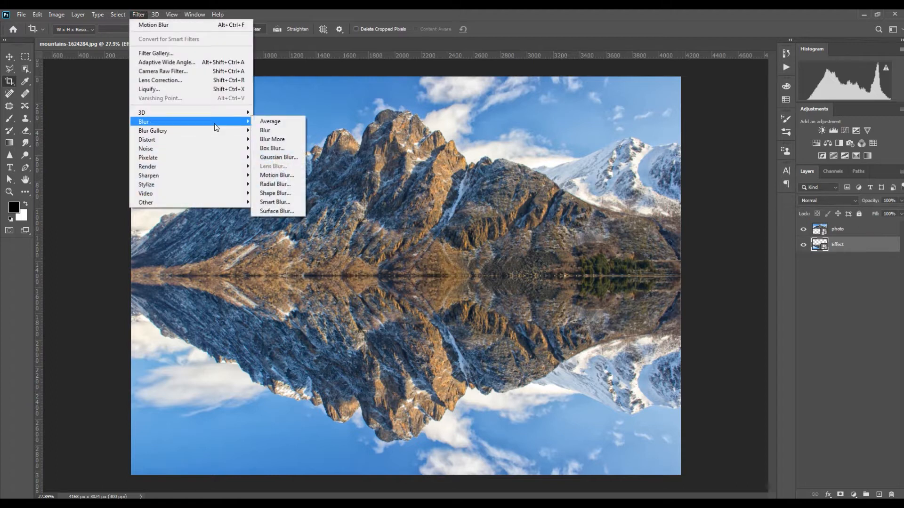
left_click(278, 176)
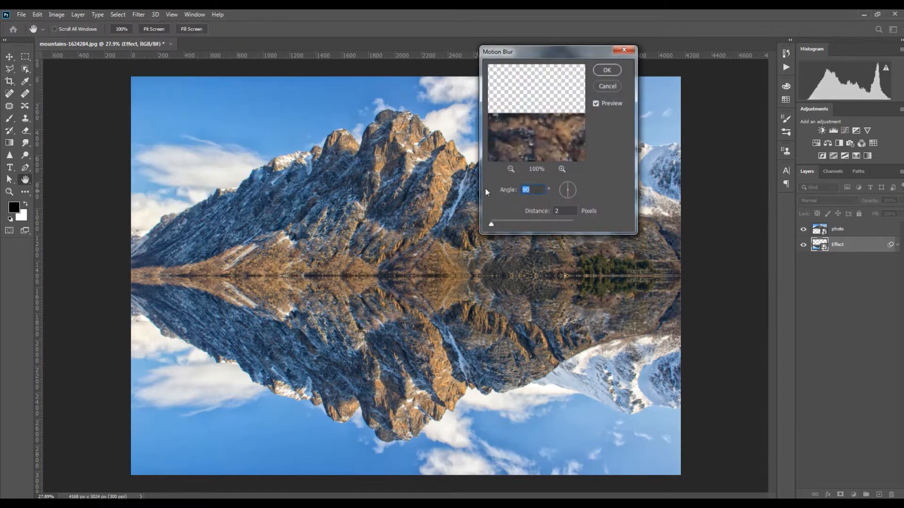
left_click(532, 190)
left_click(607, 70)
key("c")
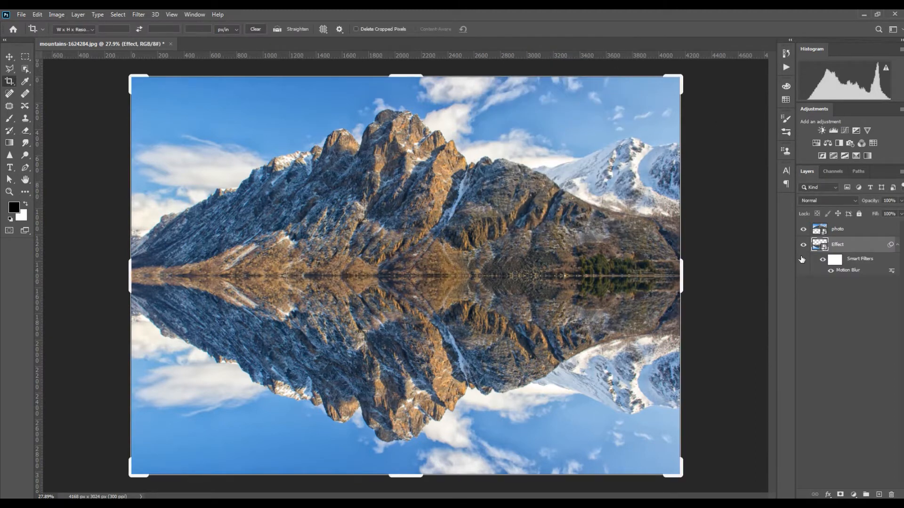
Create a new empty layer, place it beneath the Effect layer and name it water.
left_click(843, 319)
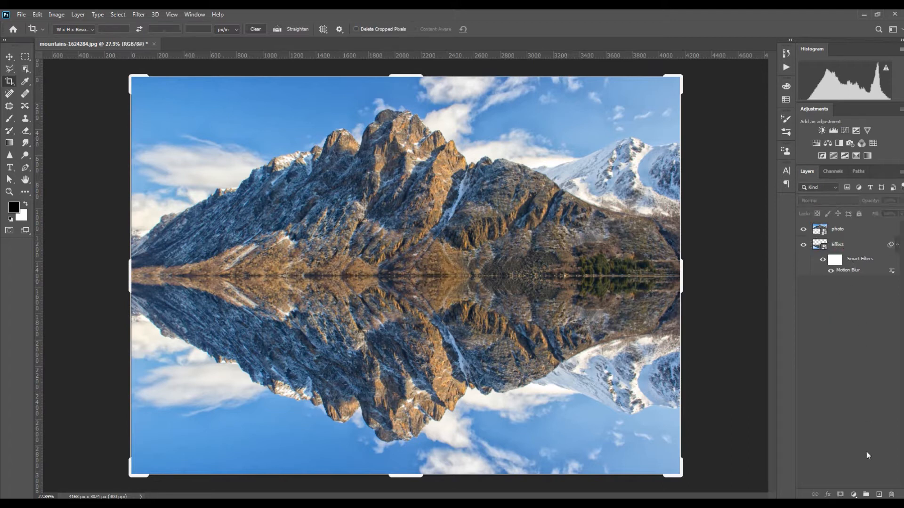
left_click(879, 494)
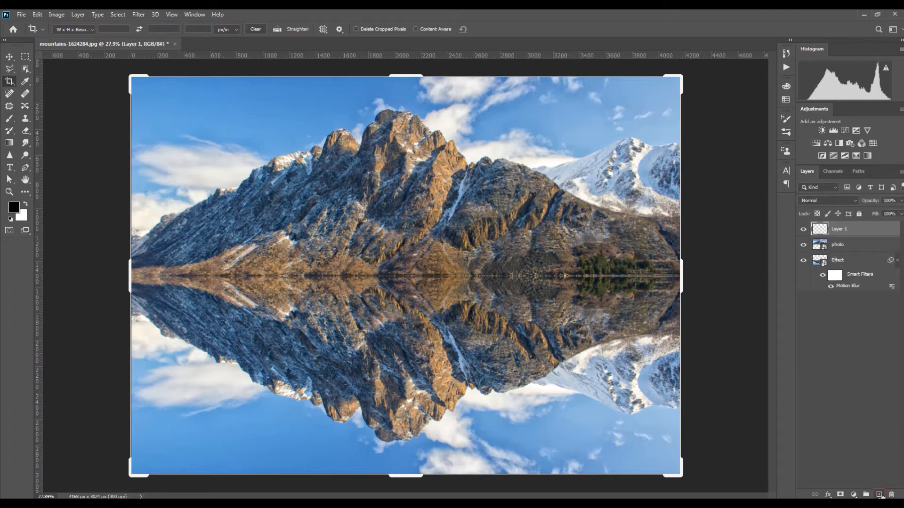
left_click_drag(853, 231, 843, 288)
double_click(840, 283)
type("wa")
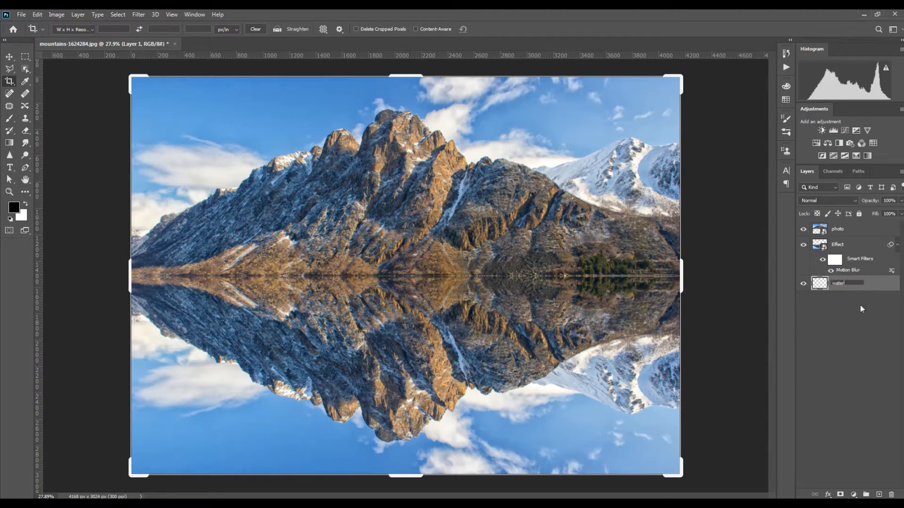
type("ter")
Rename the lowest layer as color water.
double_click(845, 284)
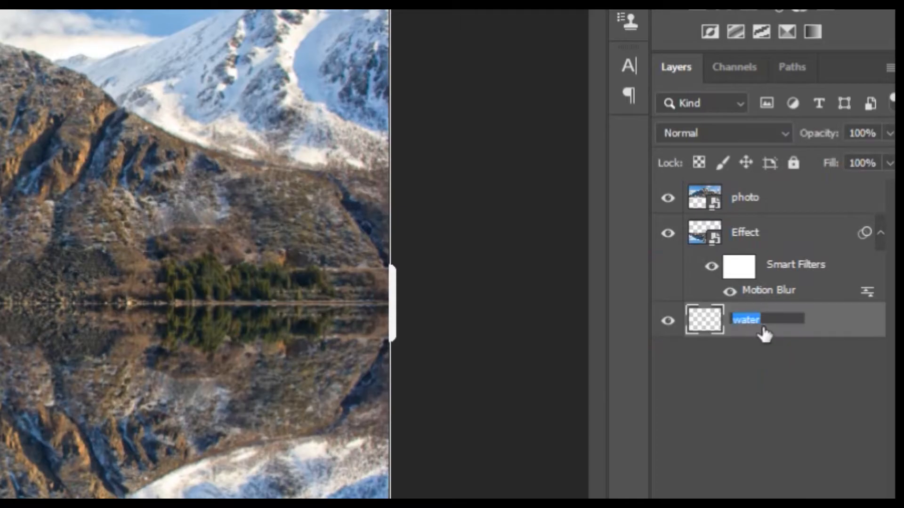
type("Efeect")
key("BackSpace")
key("BackSpace")
key("BackSpace")
key("BackSpace")
key("BackSpace")
key("BackSpace")
key("BackSpace")
type("color water")
key("Return")
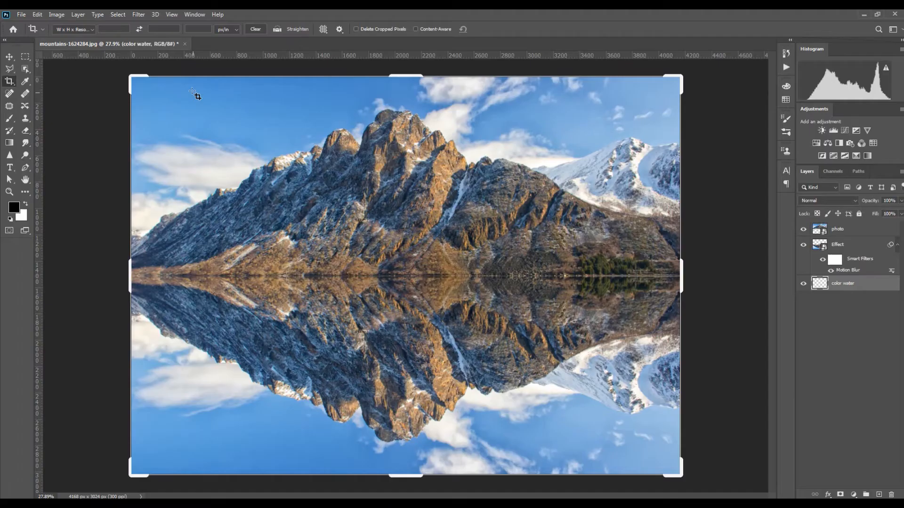
Fill the color water layer with the blue color #1e5d9d in Normal mode at 100% opacity.
left_click(57, 14)
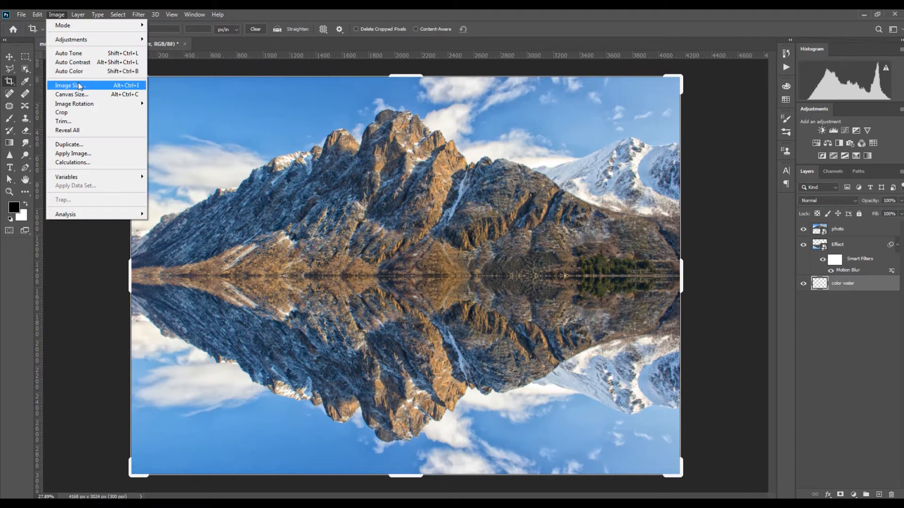
left_click(38, 15)
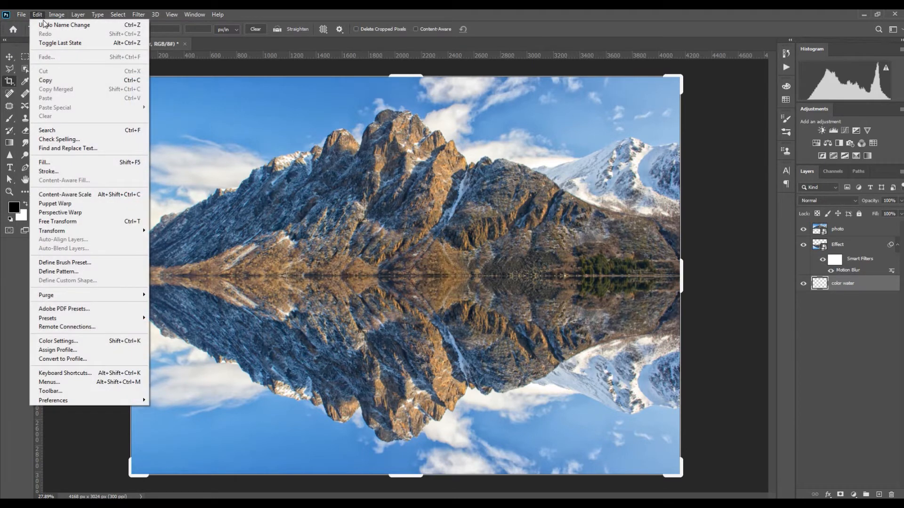
left_click(99, 162)
left_click(323, 97)
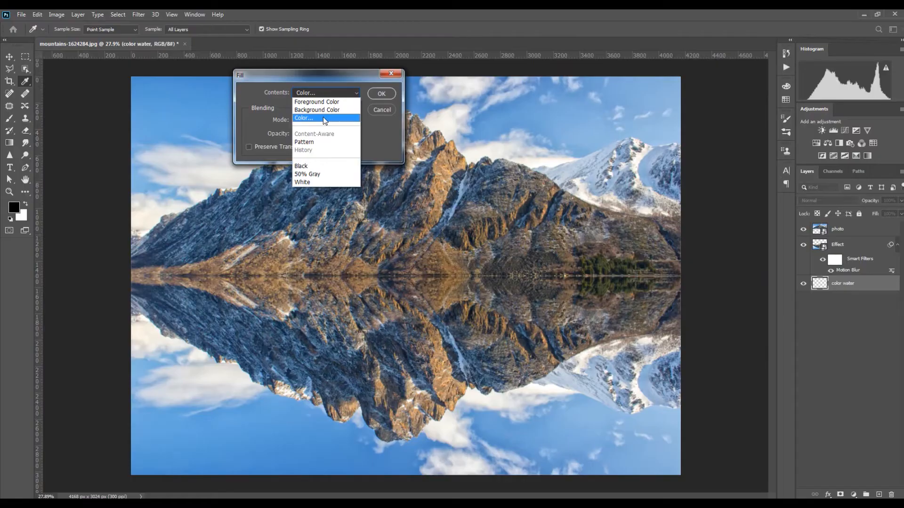
left_click(292, 150)
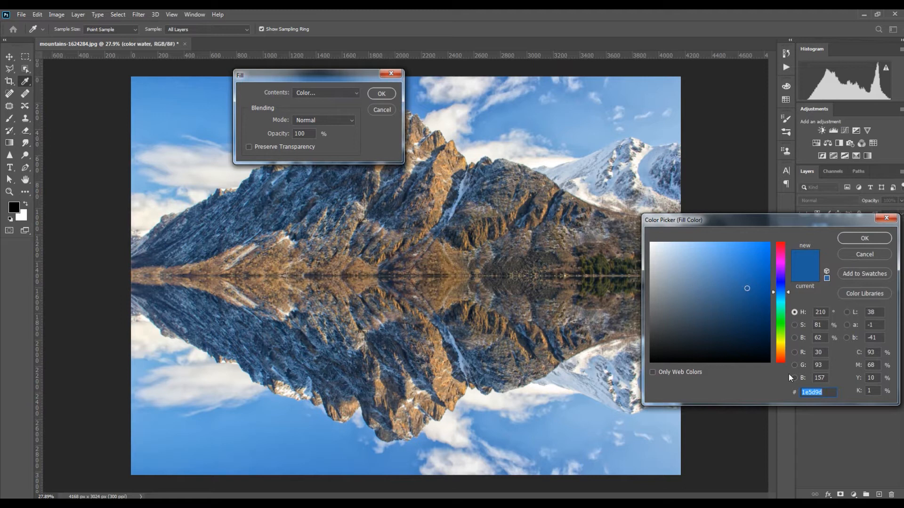
left_click(825, 394)
left_click(865, 238)
left_click(377, 94)
key("c")
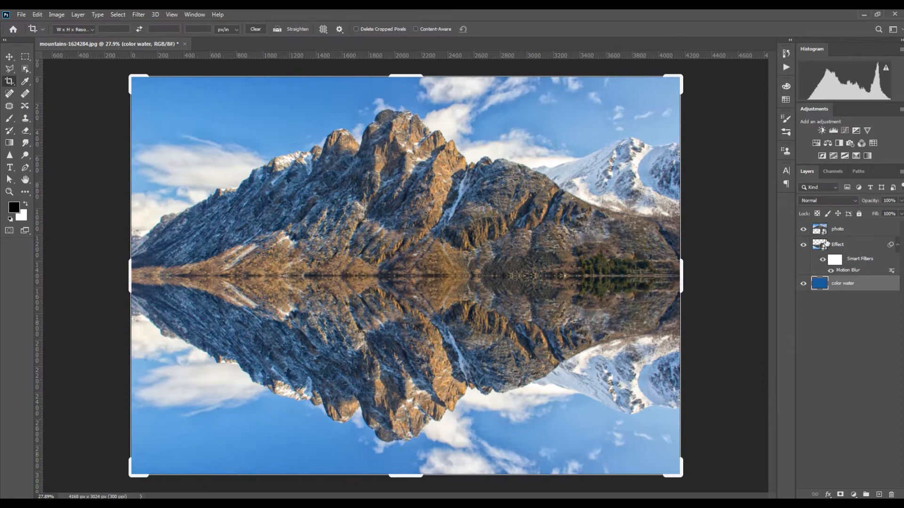
Draw a linear black-to-transparent gradient on the Effect layer's smart filter mask, from the image's lower edge up to the waterline.
left_click(854, 285)
left_click(829, 262)
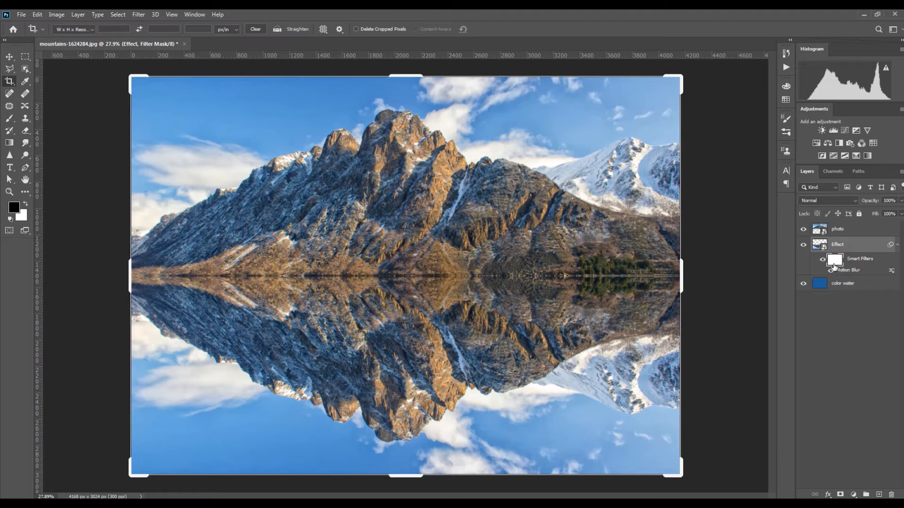
left_click(7, 145)
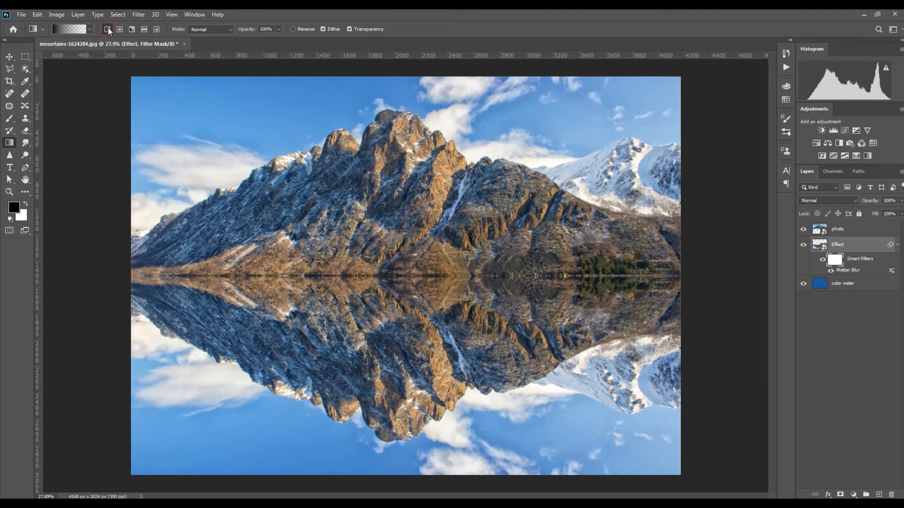
left_click(91, 29)
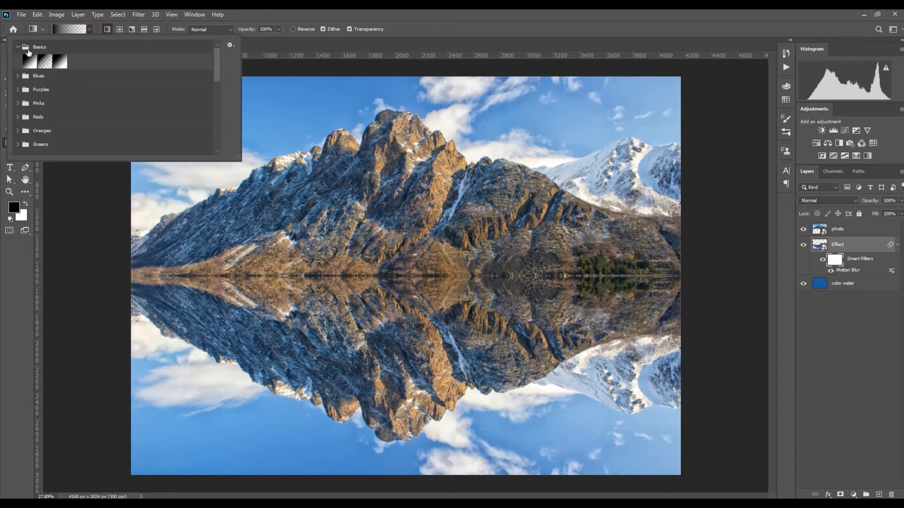
double_click(45, 65)
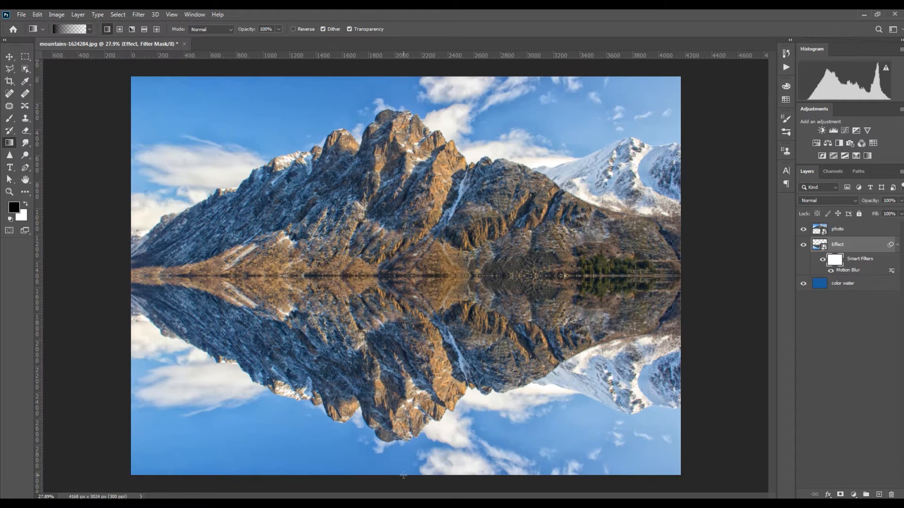
left_click_drag(404, 449, 412, 279)
left_click_drag(412, 277, 413, 277)
left_click(803, 245)
left_click(803, 245)
Add a layer mask to the Effect layer and draw the black-to-transparent gradient from the lower edge up to the waterline.
left_click(847, 285)
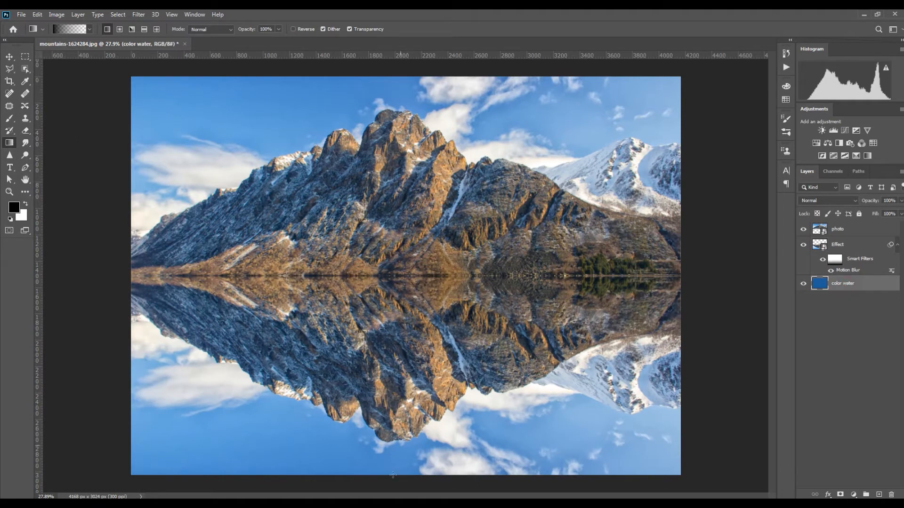
left_click(837, 245)
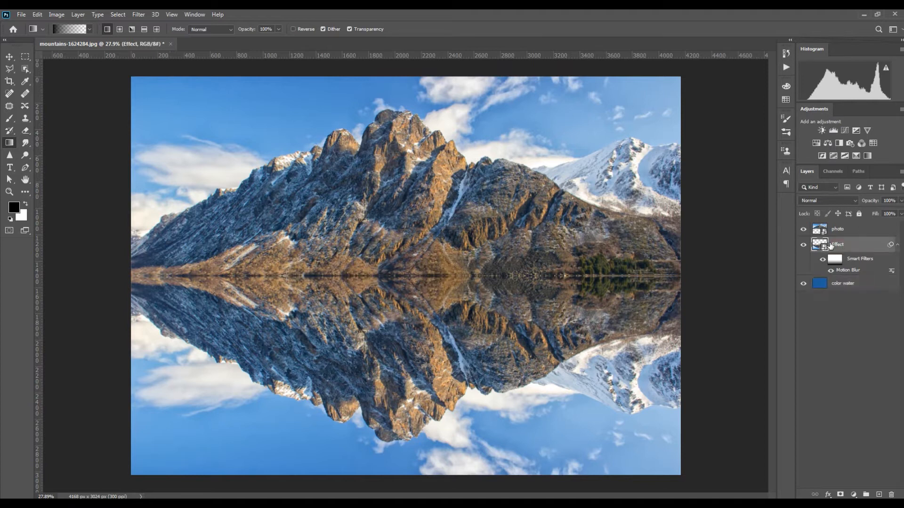
left_click(840, 494)
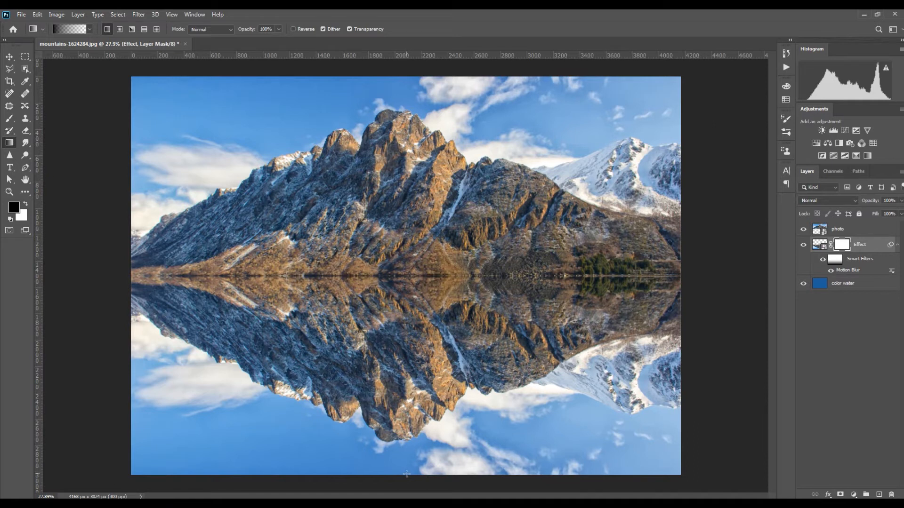
left_click_drag(415, 412, 424, 278)
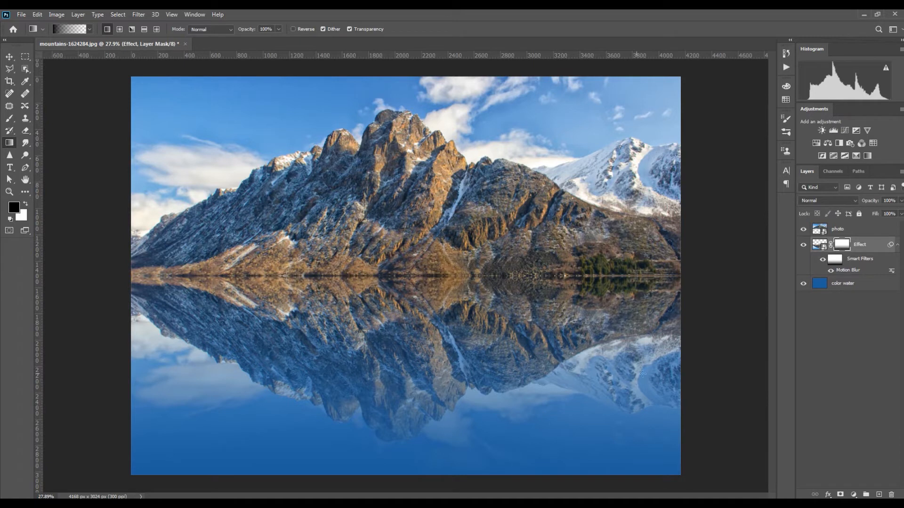
Convert the Effect and color water layers together into one smart object.
left_click(864, 284)
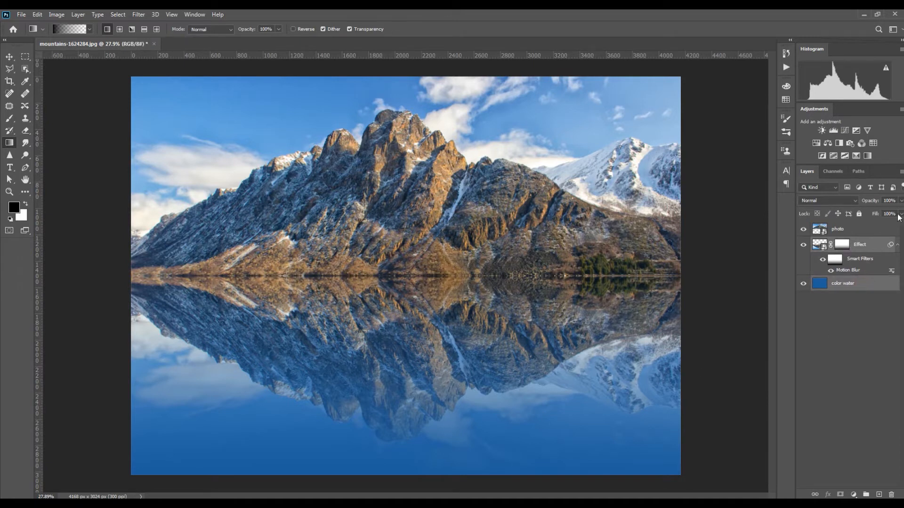
left_click(855, 299)
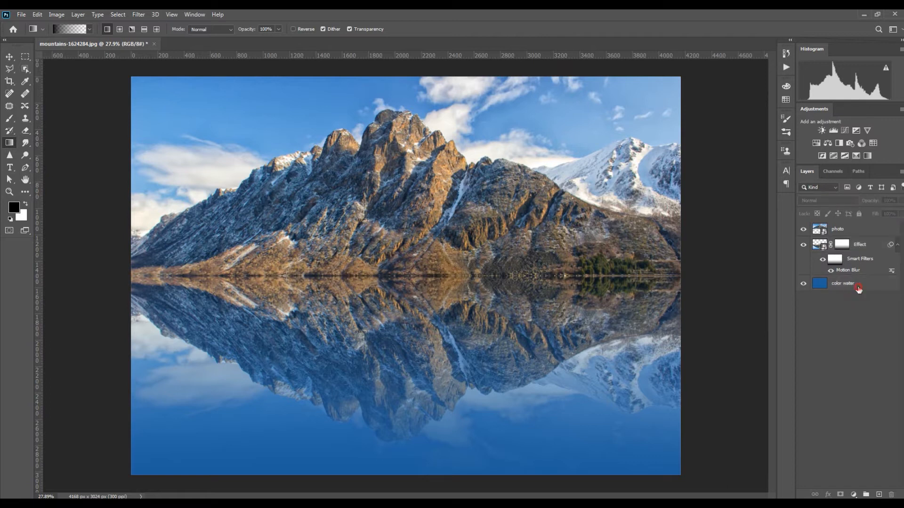
left_click(858, 287)
left_click(867, 244, "shift")
right_click(867, 242)
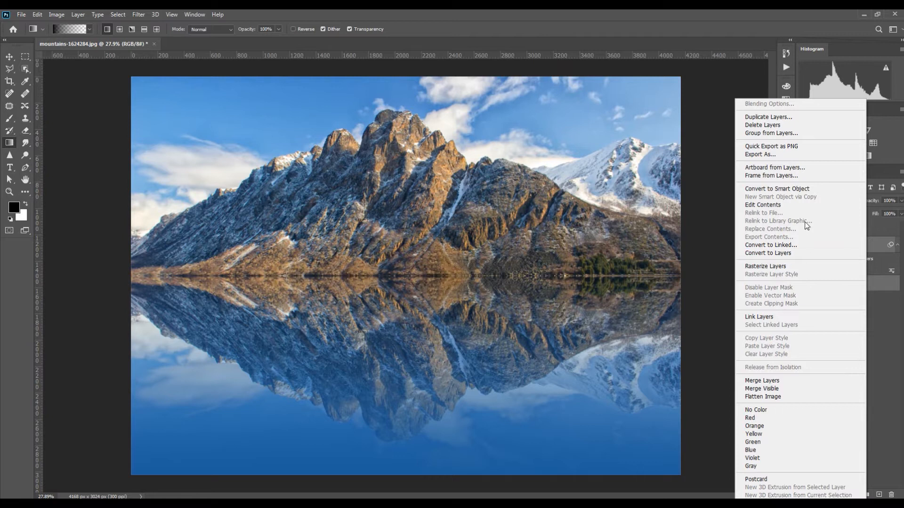
left_click(774, 189)
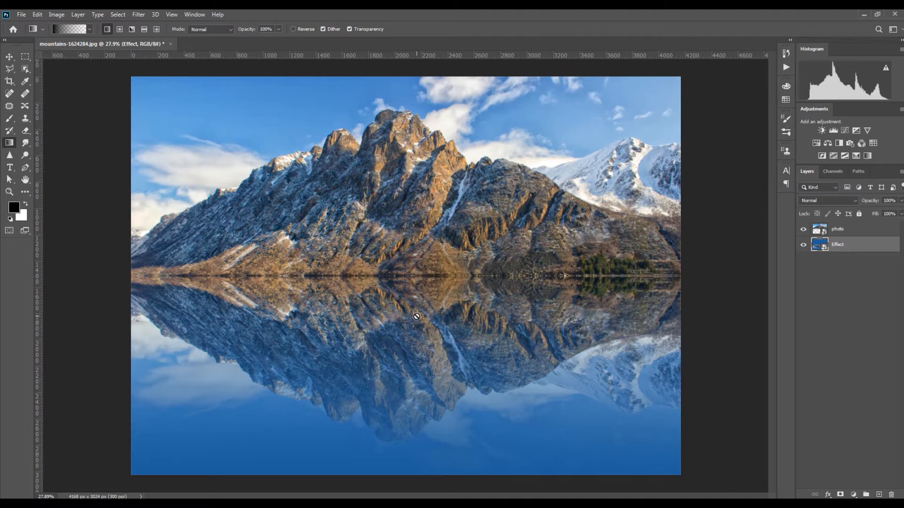
Create a new white RGB document of 700 × 1500 pixels at 300 pixels/inch.
left_click(21, 15)
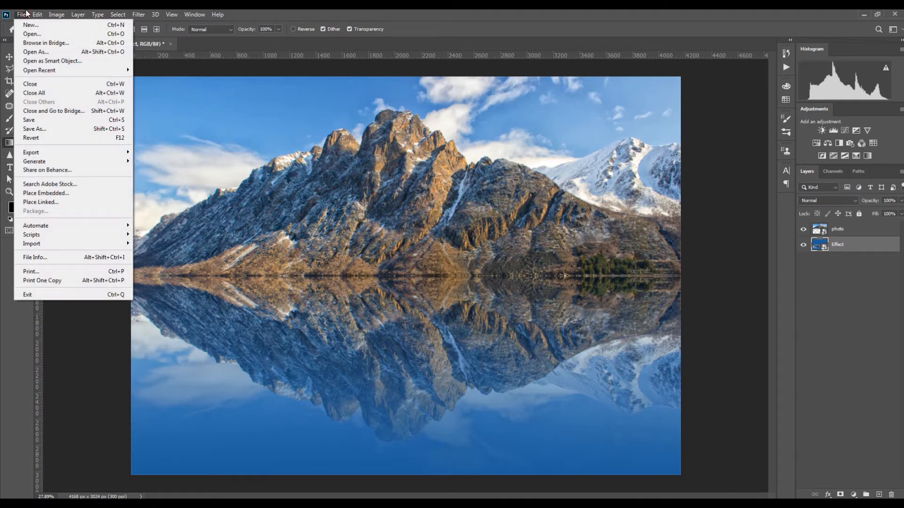
left_click(43, 25)
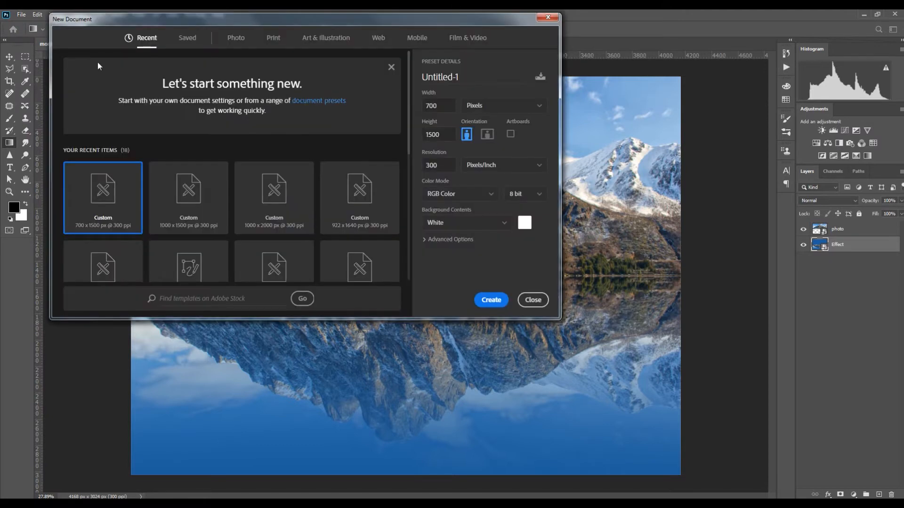
double_click(447, 106)
left_click(444, 133)
left_click_drag(445, 105, 421, 105)
left_click(447, 135)
left_click(446, 135)
left_click(469, 150)
left_click(500, 303)
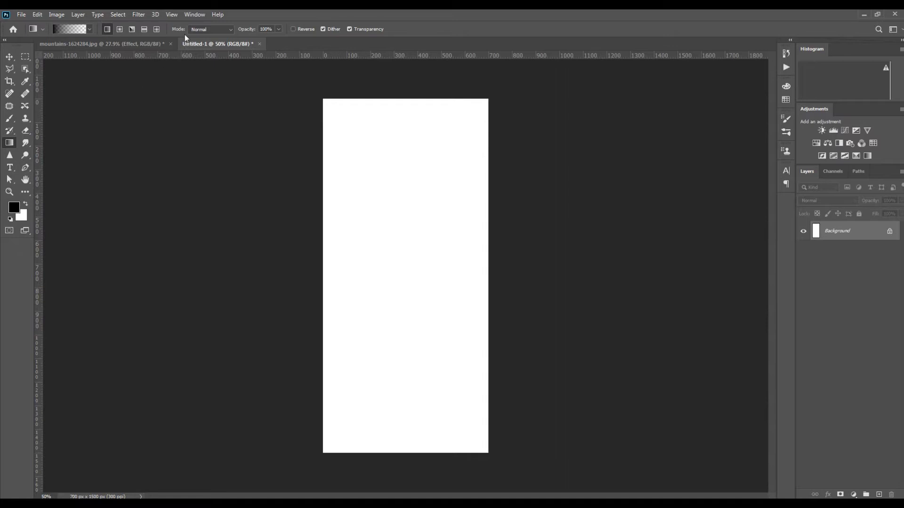
Add 400% colour noise with Gaussian distribution to the white background of the new document.
left_click(143, 15)
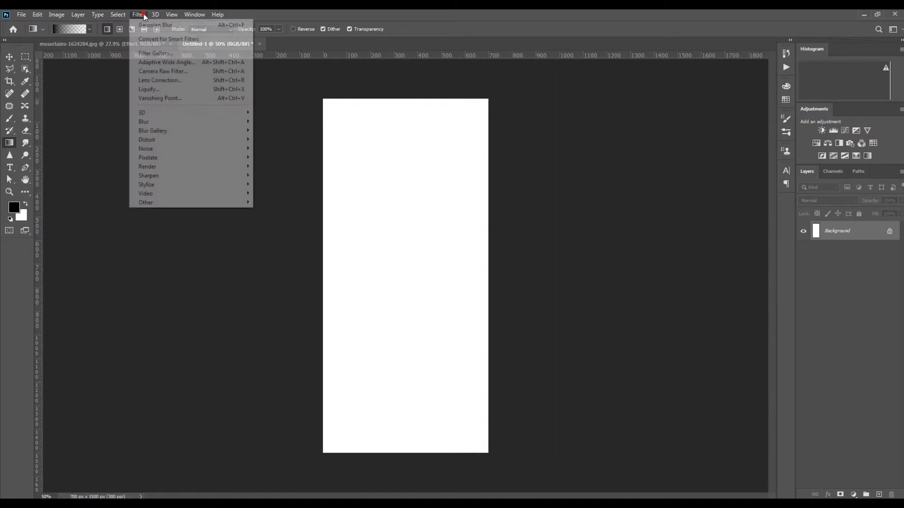
mouse_move(203, 149)
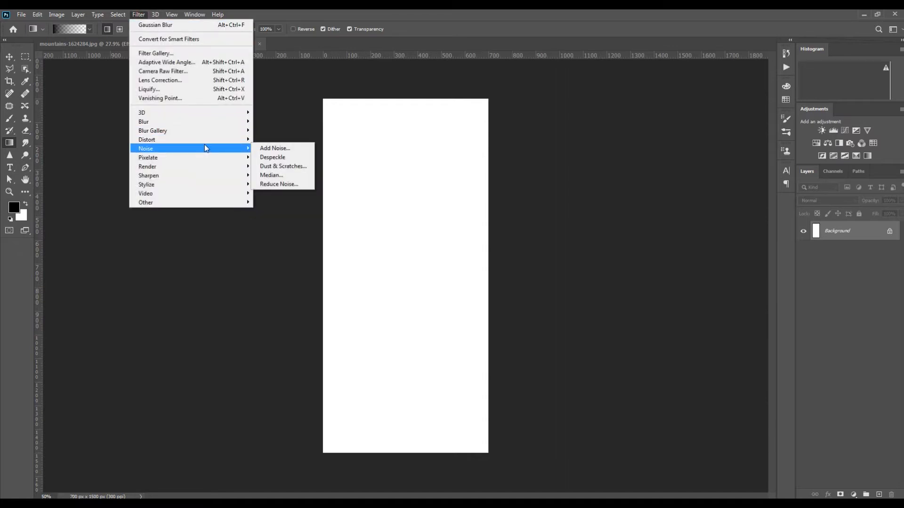
left_click(281, 149)
left_click(466, 242)
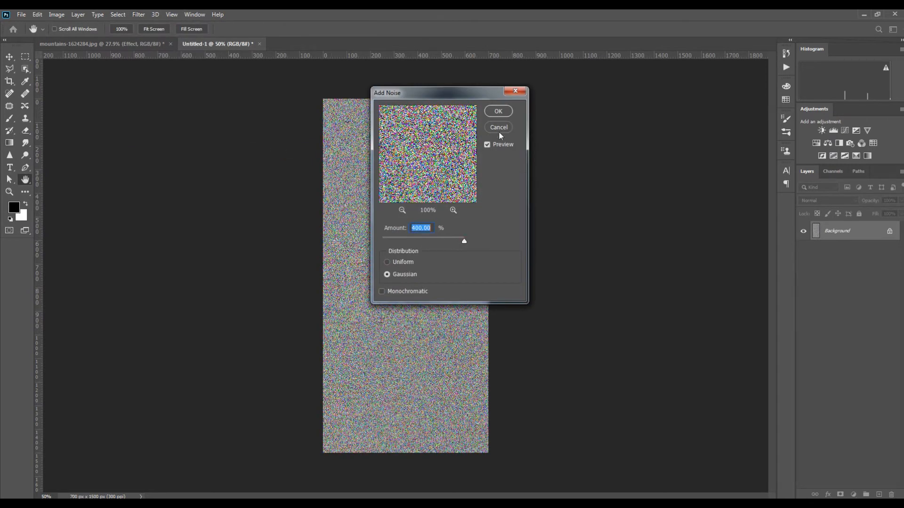
left_click(504, 110)
key("g")
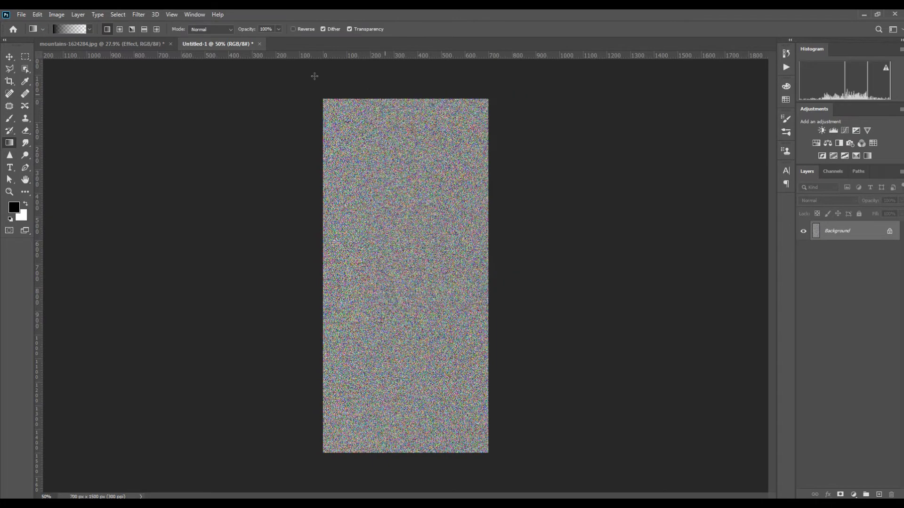
Apply a Gaussian Blur with a 2.0-pixel radius to the noise.
left_click(138, 14)
mouse_move(192, 124)
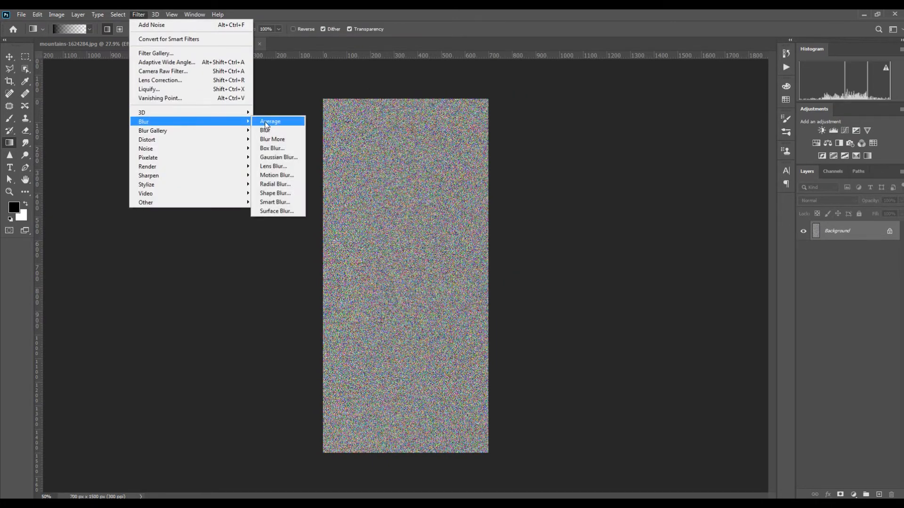
left_click(288, 158)
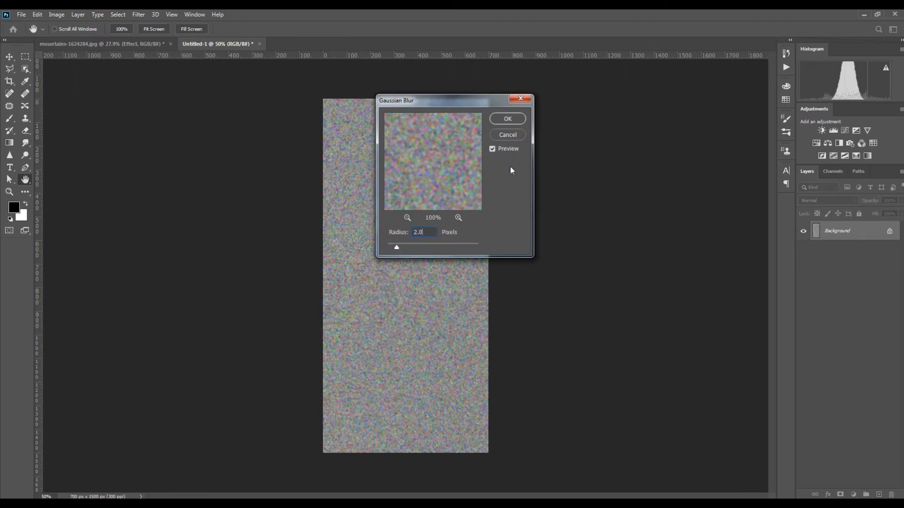
left_click(507, 119)
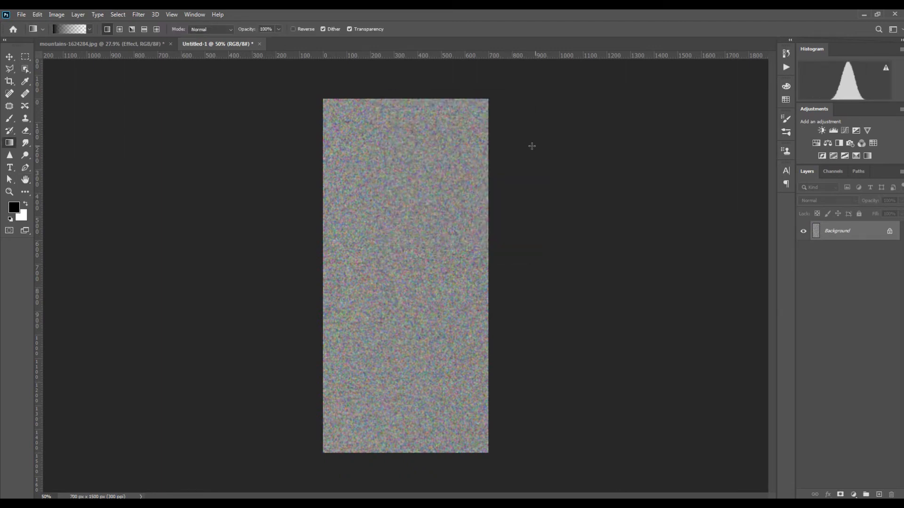
Emboss only the Red channel at a 90° angle, with a height of 1 pixel and an amount of 500%.
left_click(834, 173)
left_click(822, 207)
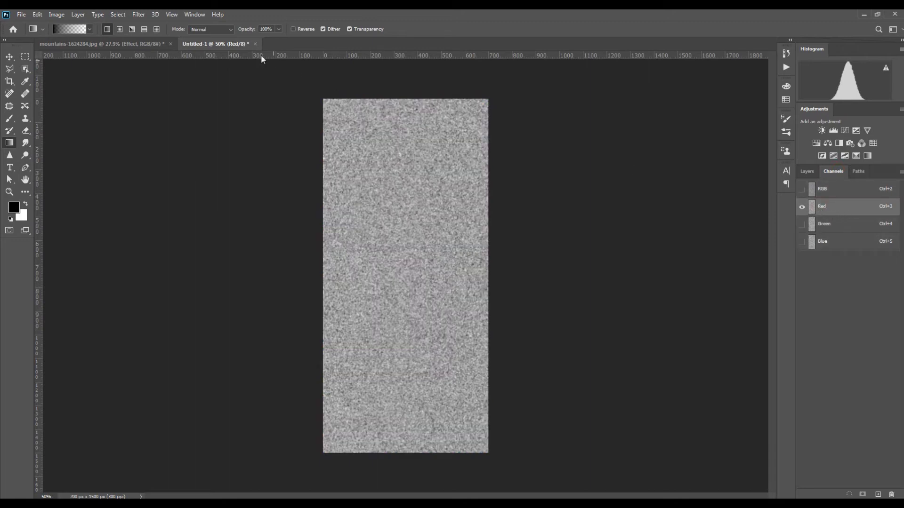
left_click(134, 15)
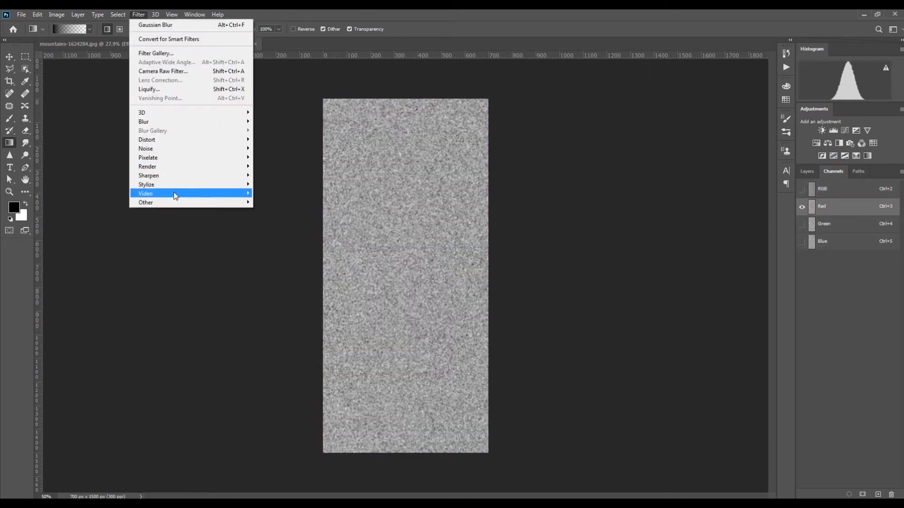
mouse_move(180, 186)
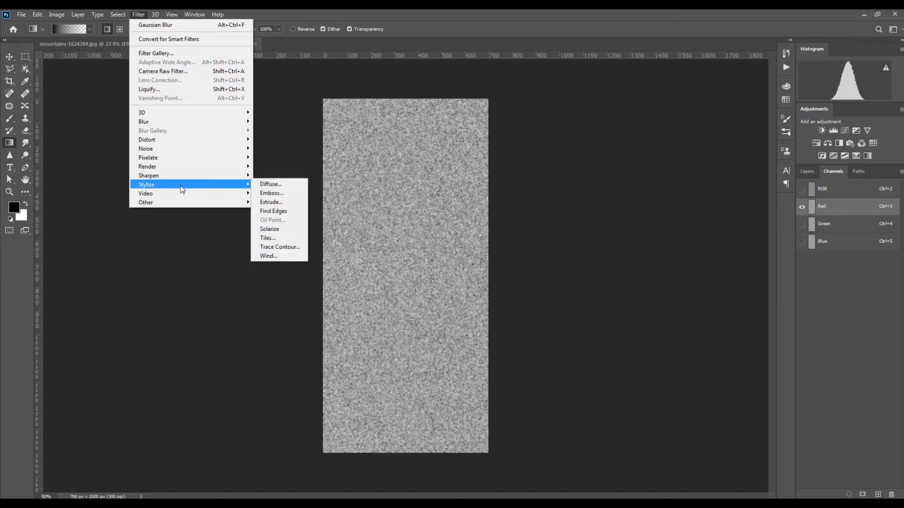
left_click(273, 193)
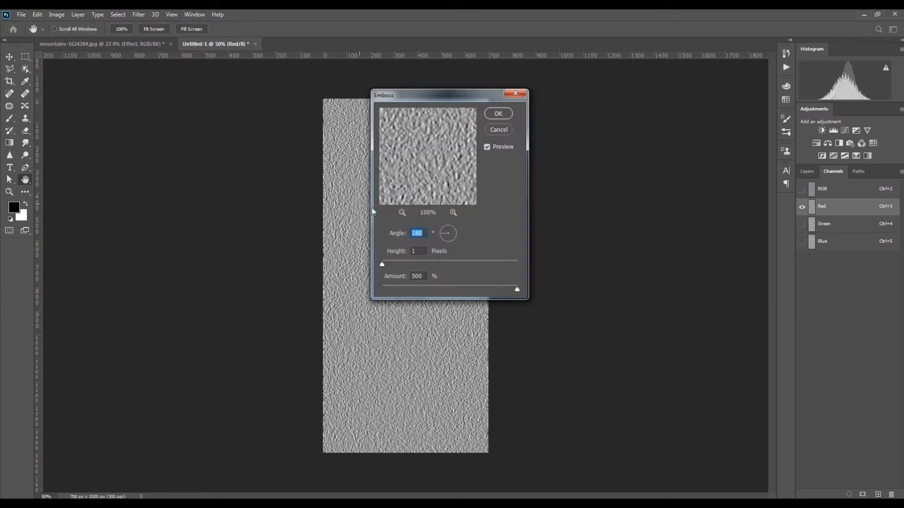
type("90")
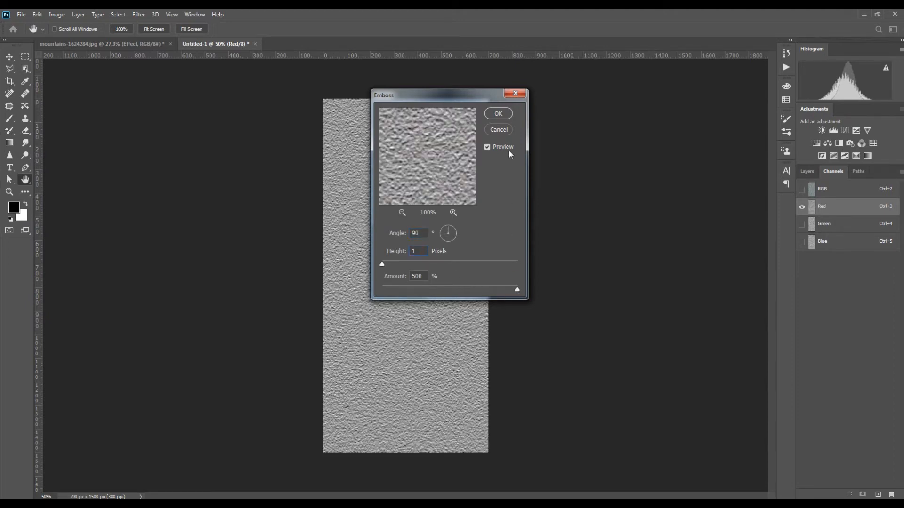
type("g")
left_click(499, 114)
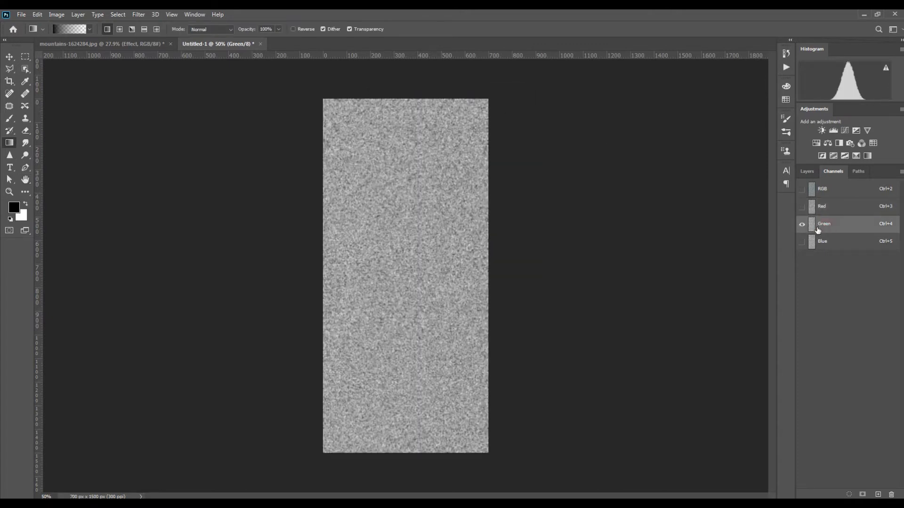
Emboss only the Green channel at a 180° angle, with a height of 1 pixel and an amount of 500%.
left_click(138, 15)
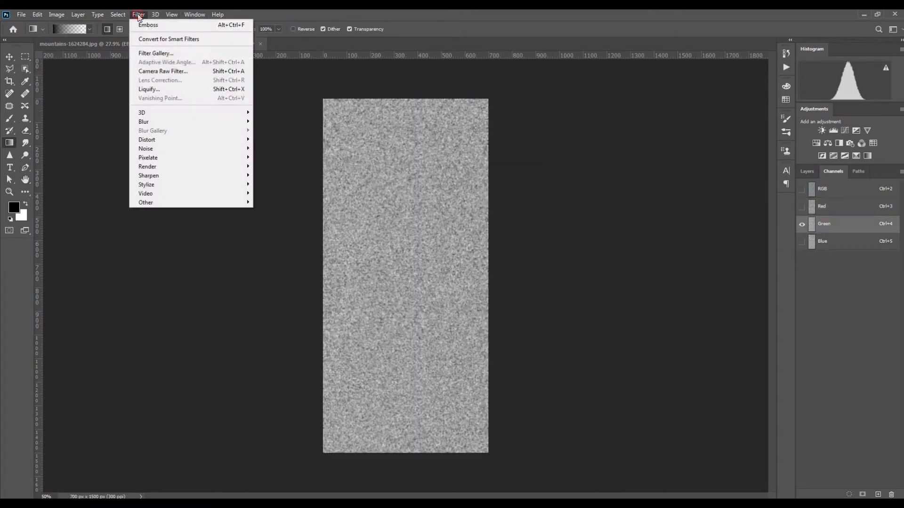
mouse_move(217, 175)
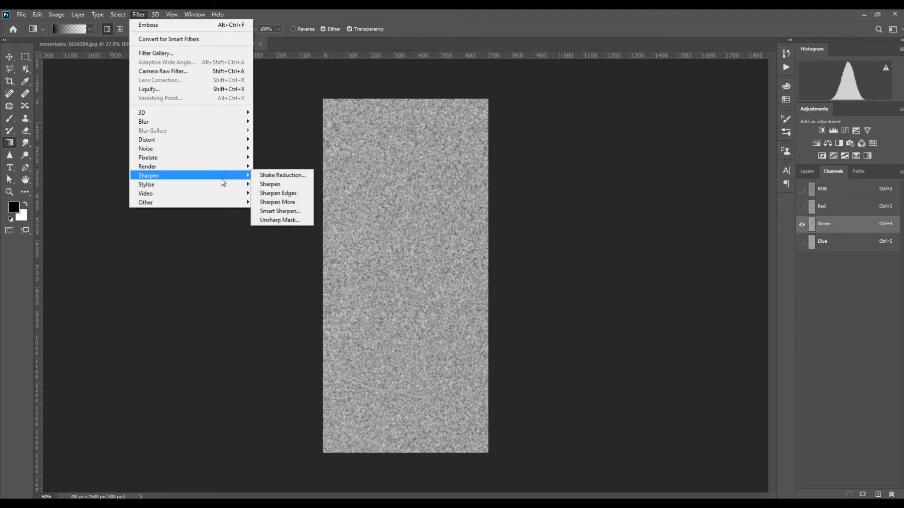
left_click(275, 194)
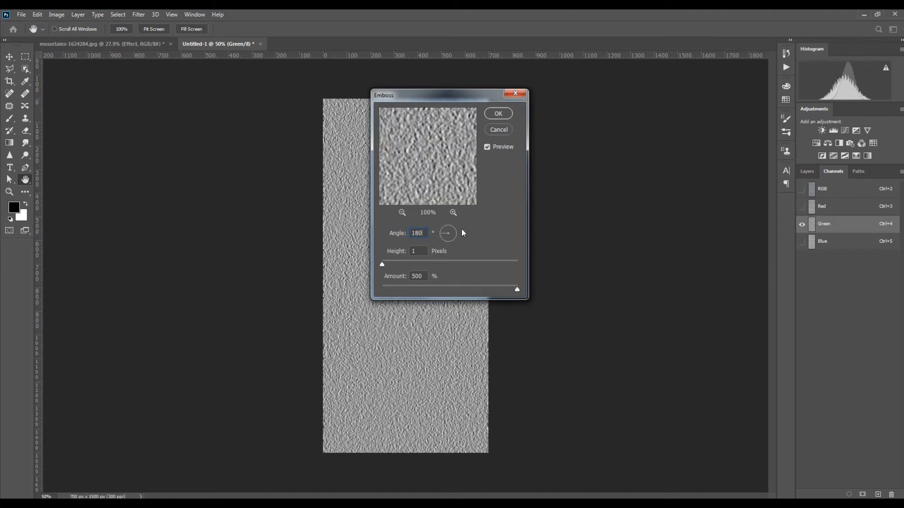
left_click(498, 114)
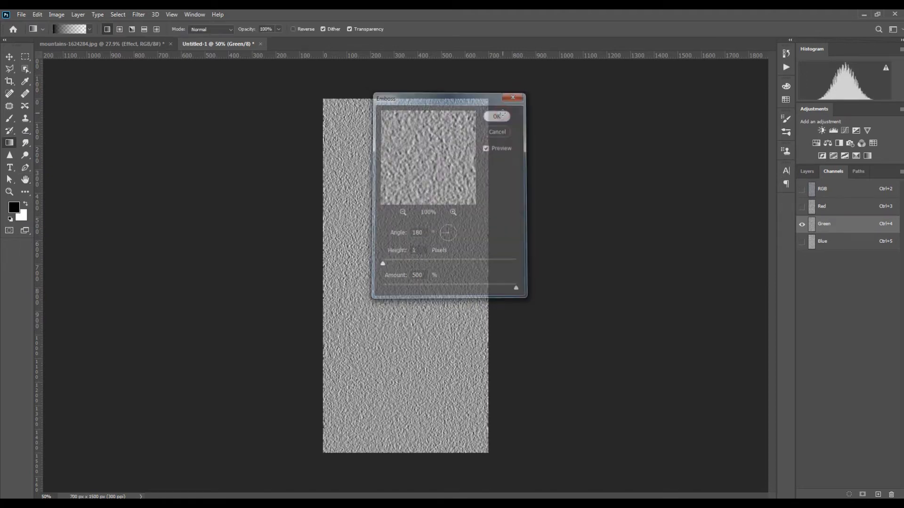
Return to the composite RGB channel and unlock the Background layer into a regular layer.
left_click(814, 192)
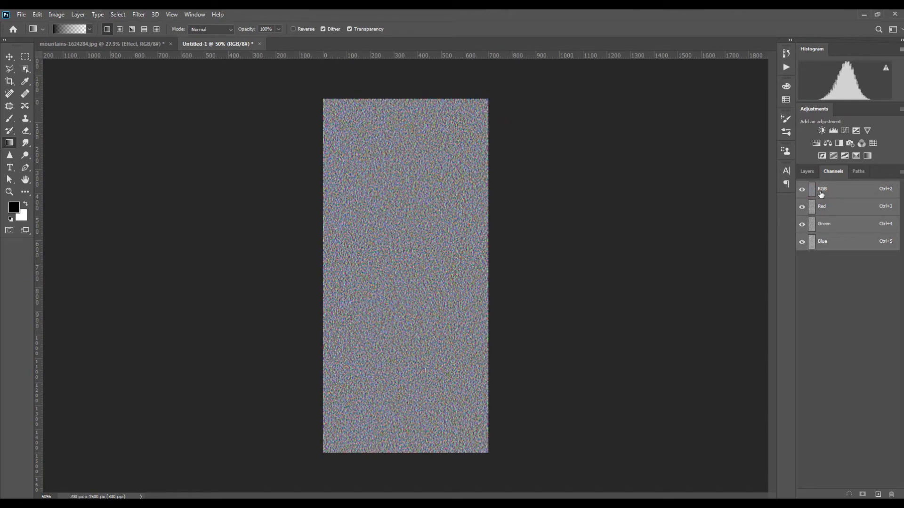
left_click(814, 171)
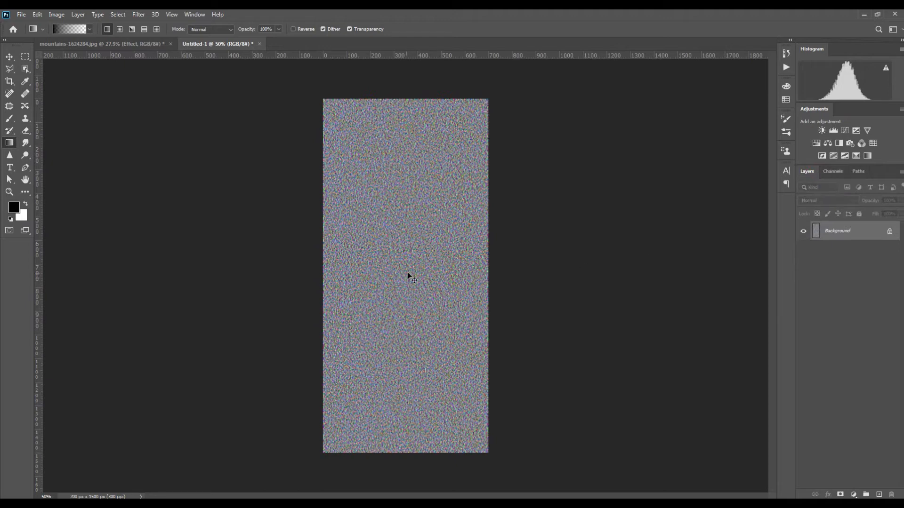
left_click(864, 236)
right_click(864, 236)
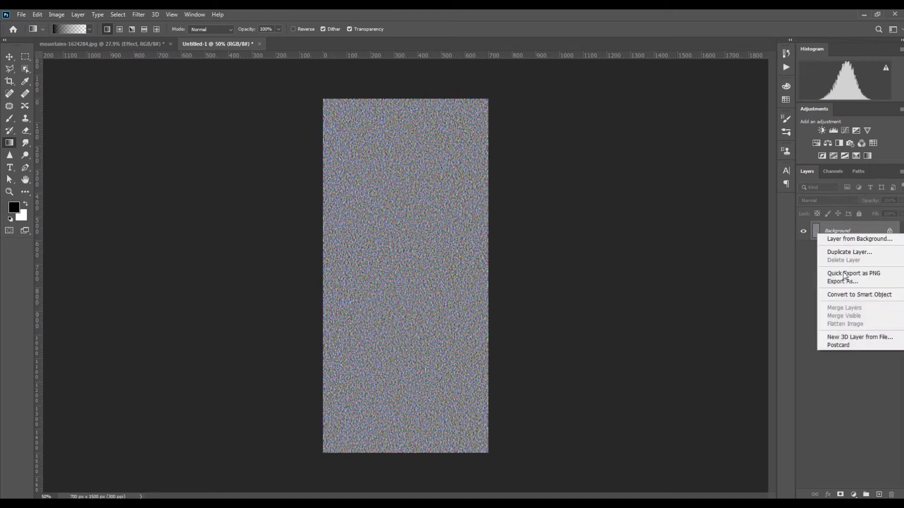
left_click(894, 227)
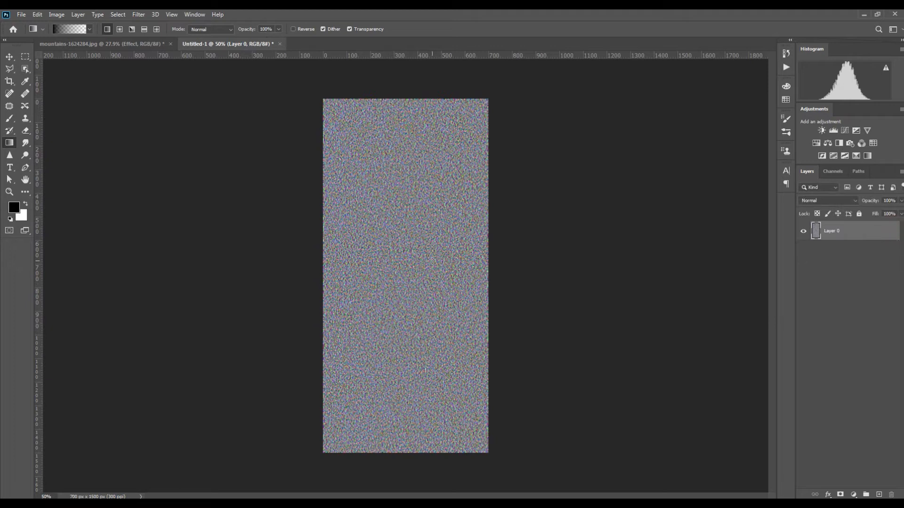
Transform the noise layer in perspective, spreading its lower corners far beyond the canvas to a width of about 3758%.
key("ctrl+t")
right_click(430, 281)
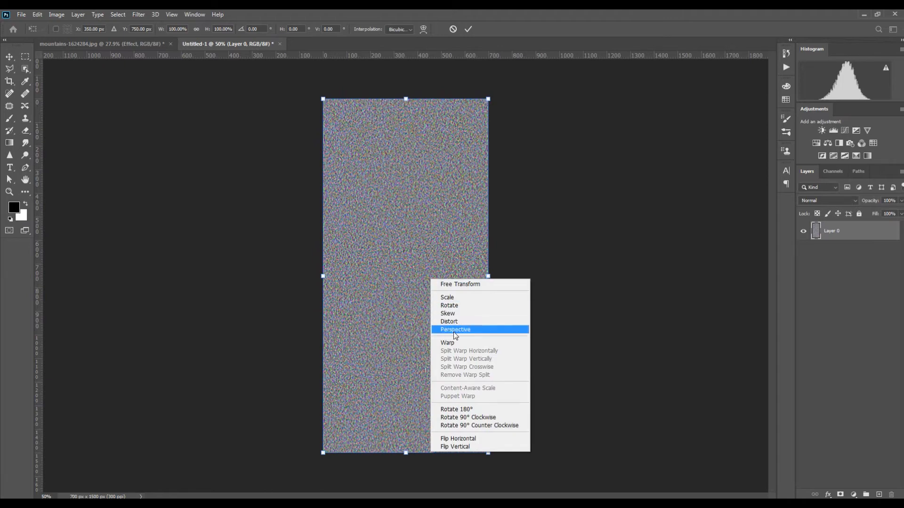
left_click(467, 331)
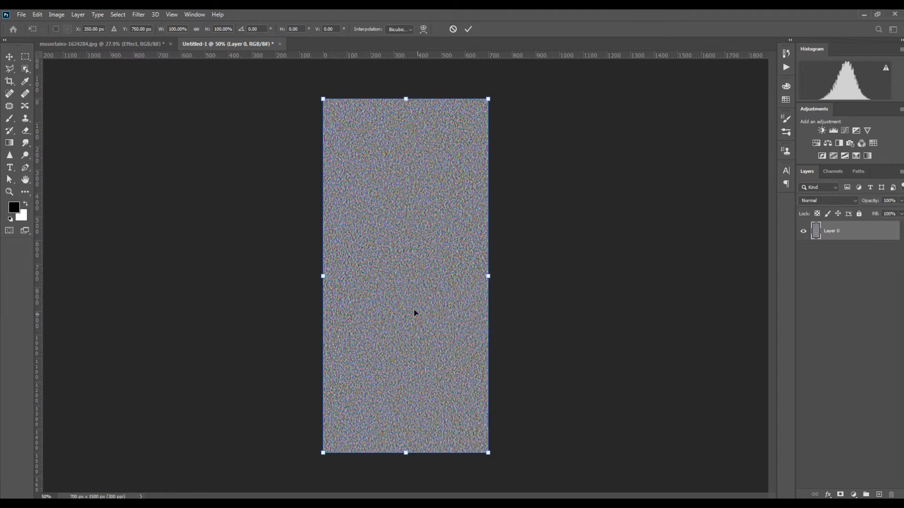
scroll(414, 309, "down", 1)
scroll(414, 309, "down", 2)
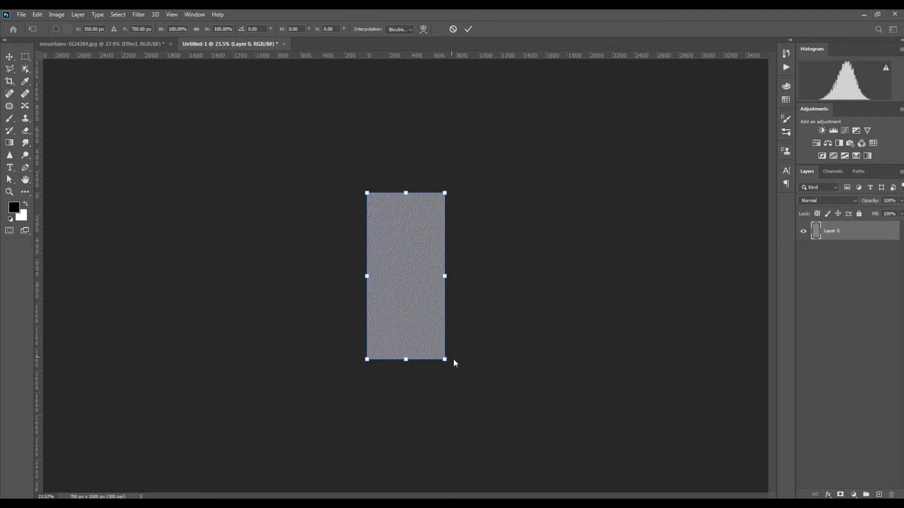
scroll(419, 294, "down", 2)
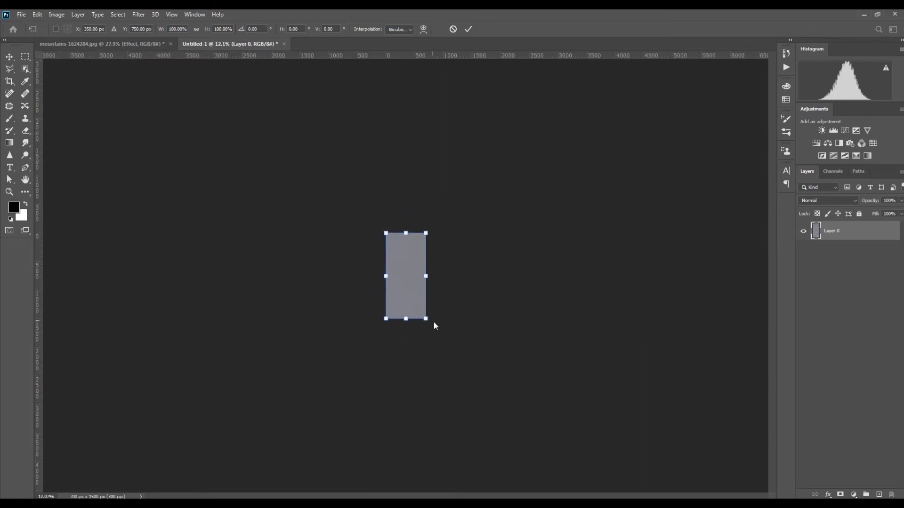
left_click_drag(427, 319, 725, 310)
key("ctrl+minus")
key("ctrl+minus")
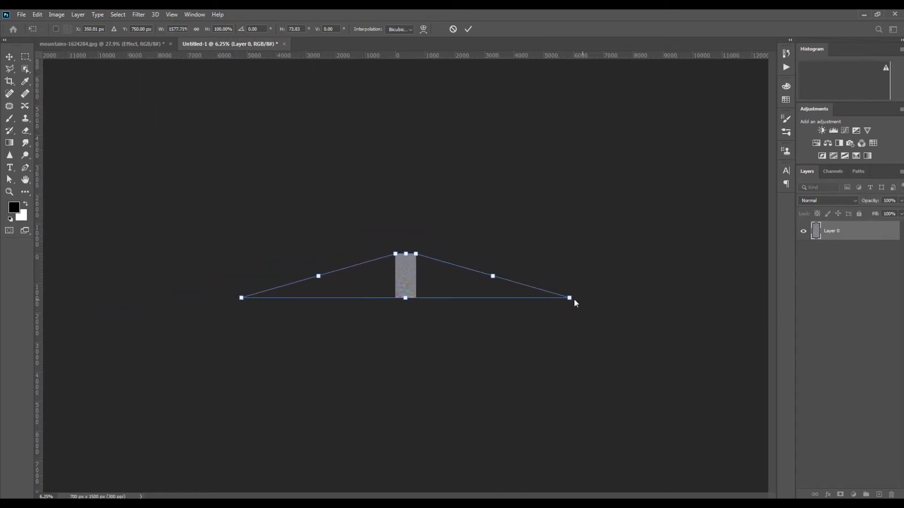
left_click_drag(574, 301, 749, 269)
key("ctrl+minus")
left_click_drag(665, 293, 699, 292)
Spread the lower corners of the perspective transform further, to a width of about 3966%, and apply it.
key("ctrl+plus")
key("ctrl+plus")
key("ctrl+plus")
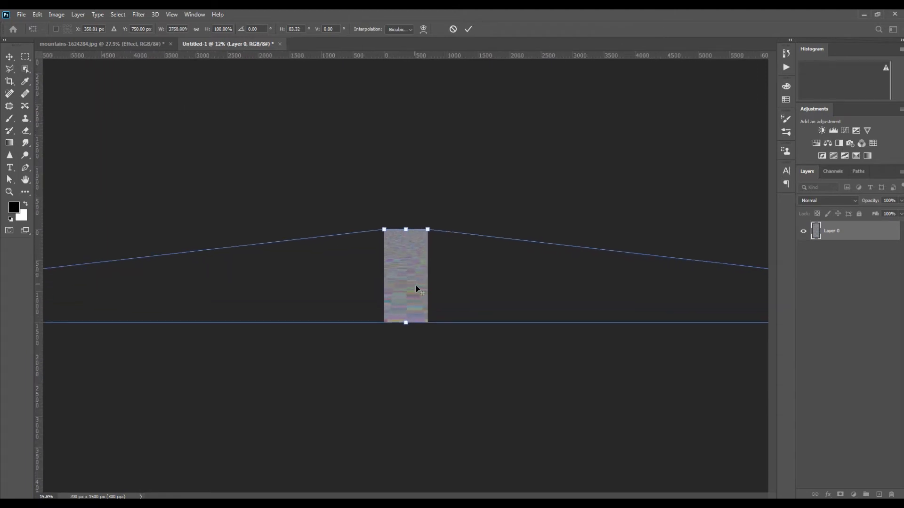
key("ctrl+plus")
key("ctrl+plus")
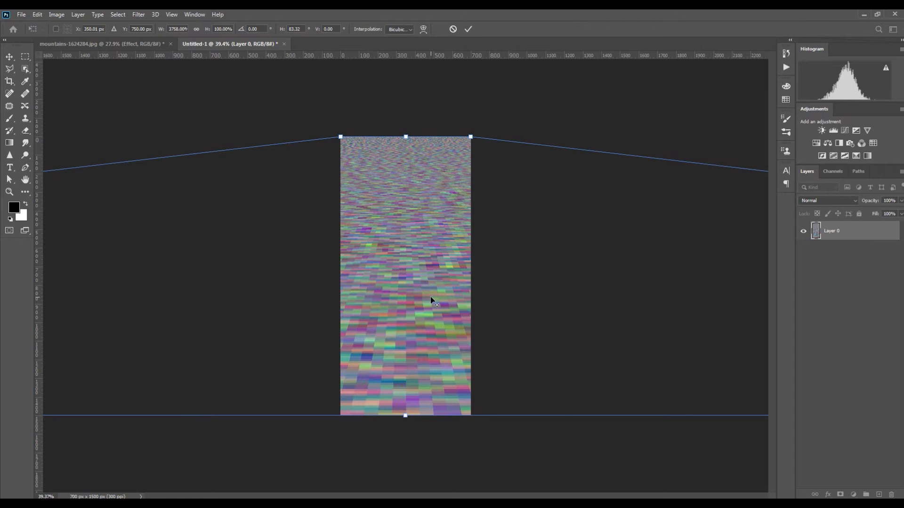
key("ctrl+minus")
key("ctrl+minus")
key("ctrl+minus")
key("ctrl+minus")
key("ctrl+minus")
key("ctrl+minus")
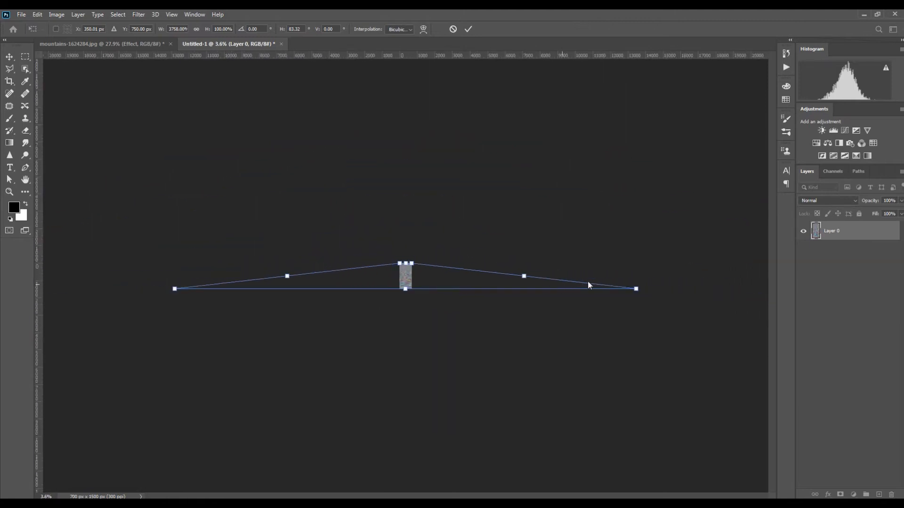
left_click_drag(641, 291, 649, 290)
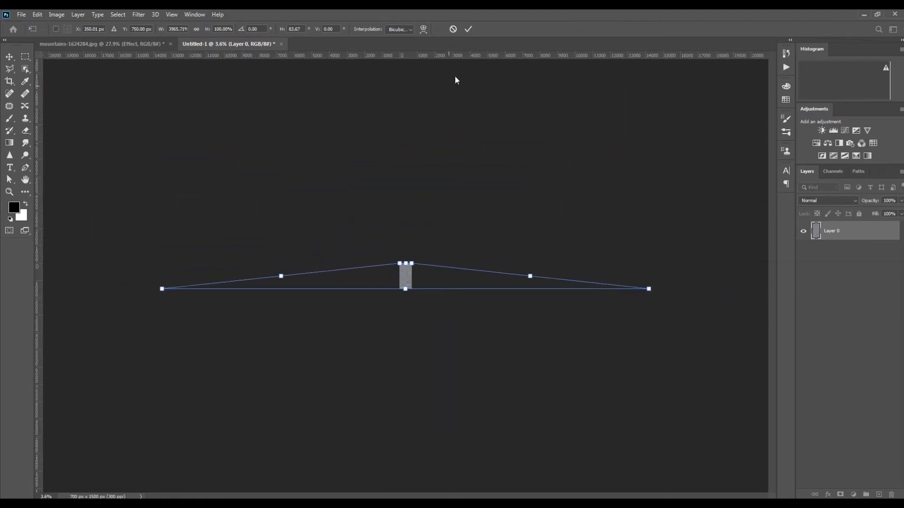
left_click(469, 31)
key("g")
Scale the noise layer to 50% of its height by lowering its upper edge to mid-canvas, keeping the lower edge in place.
key("ctrl+plus")
key("ctrl+plus")
key("ctrl+plus")
key("ctrl+plus")
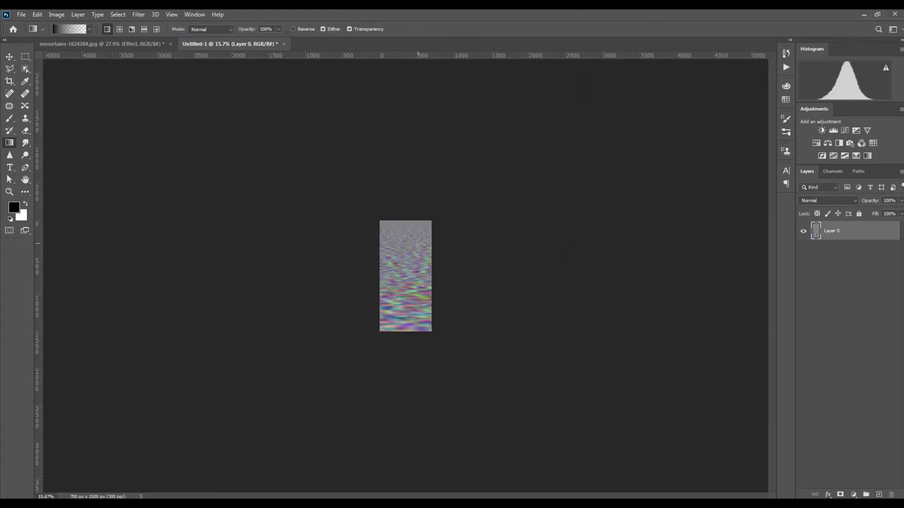
key("ctrl+t")
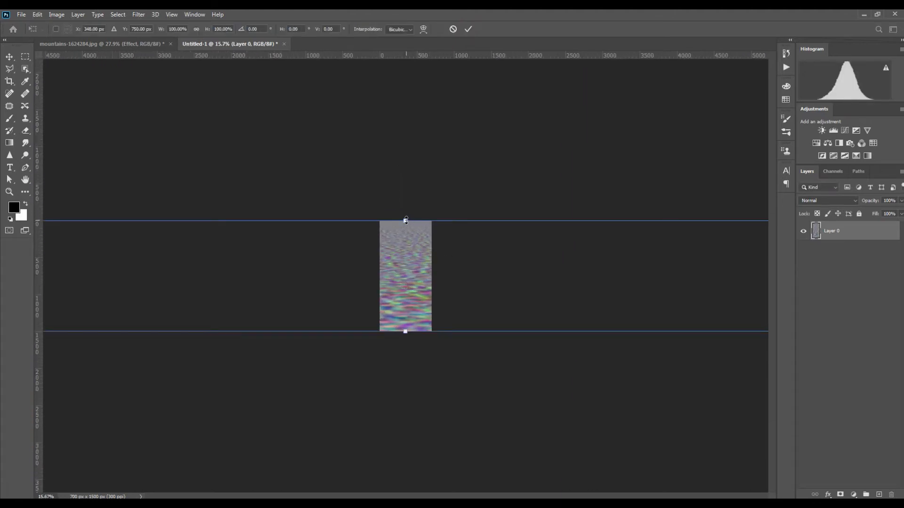
left_click_drag(406, 221, 410, 275)
key("ctrl+minus")
key("ctrl+minus")
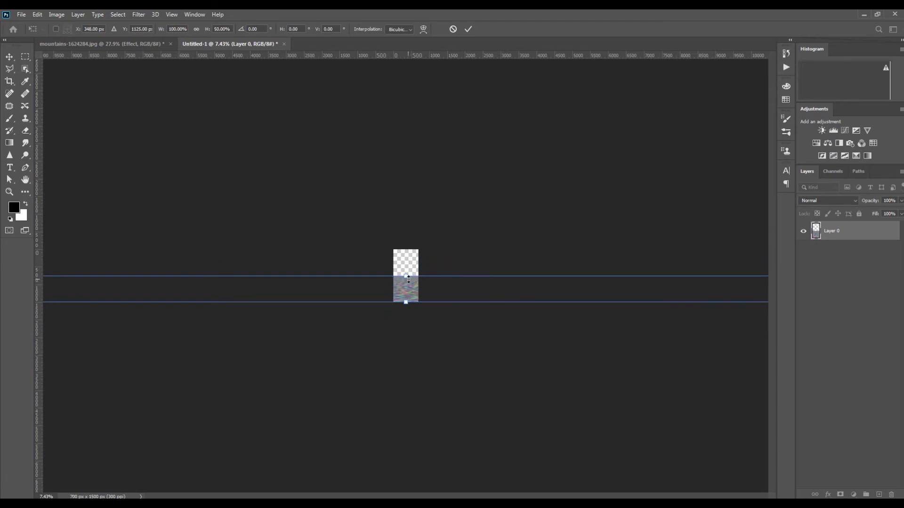
left_click(468, 29)
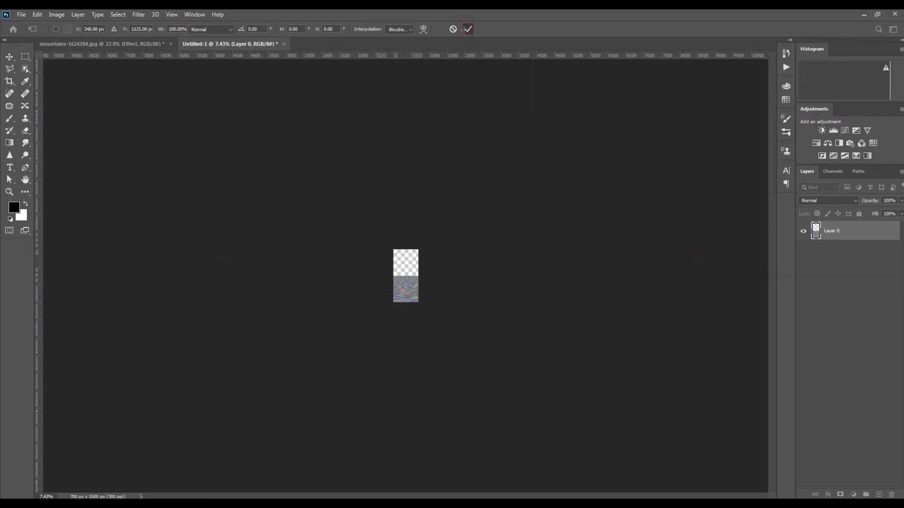
key("g")
scroll(419, 287, "up", 20)
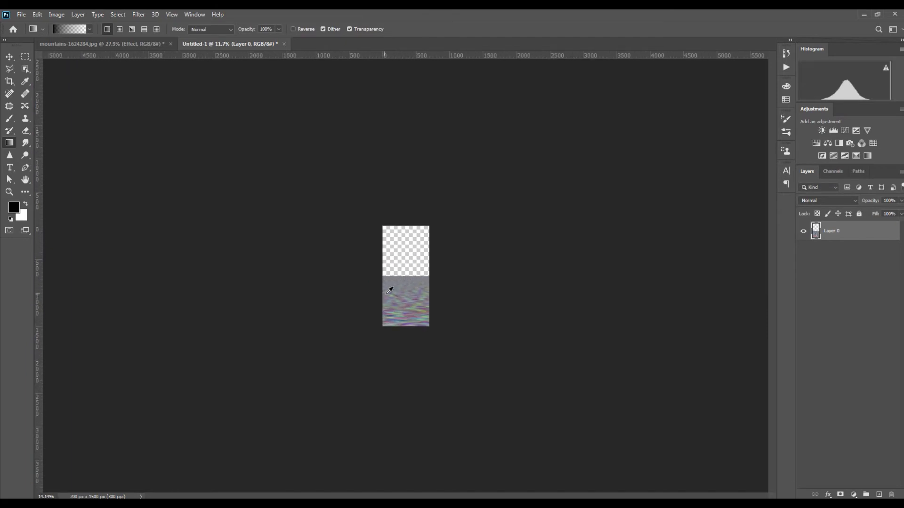
Save the ripple texture document as a Photoshop file named sóng in the Downloads folder.
scroll(416, 346, "down", 5)
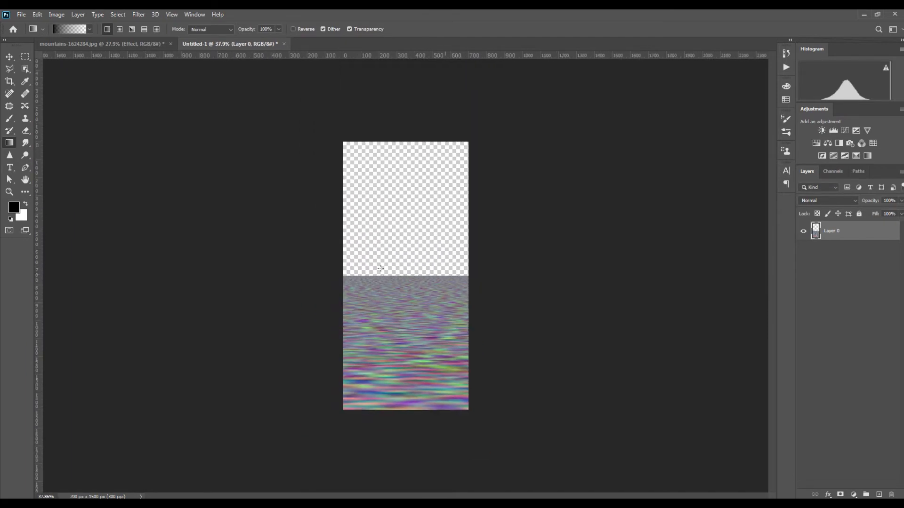
left_click(21, 15)
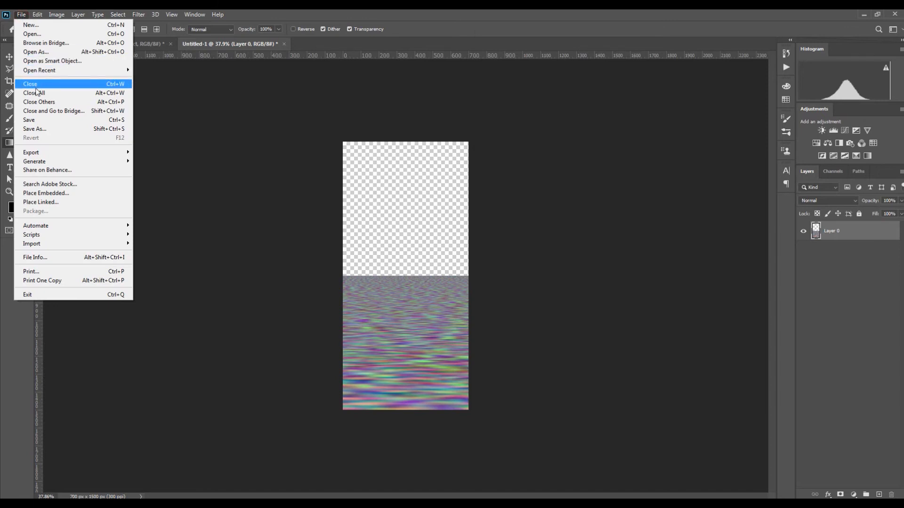
left_click(53, 129)
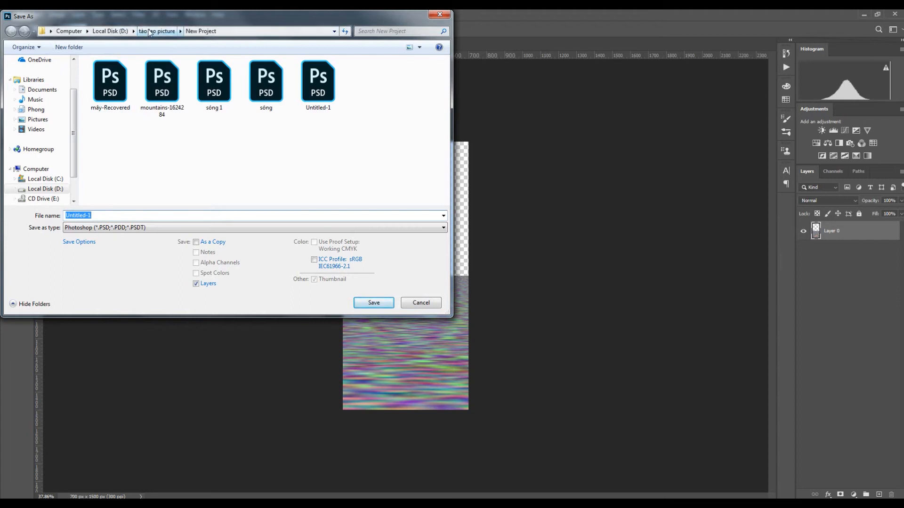
scroll(44, 83, "up", 2)
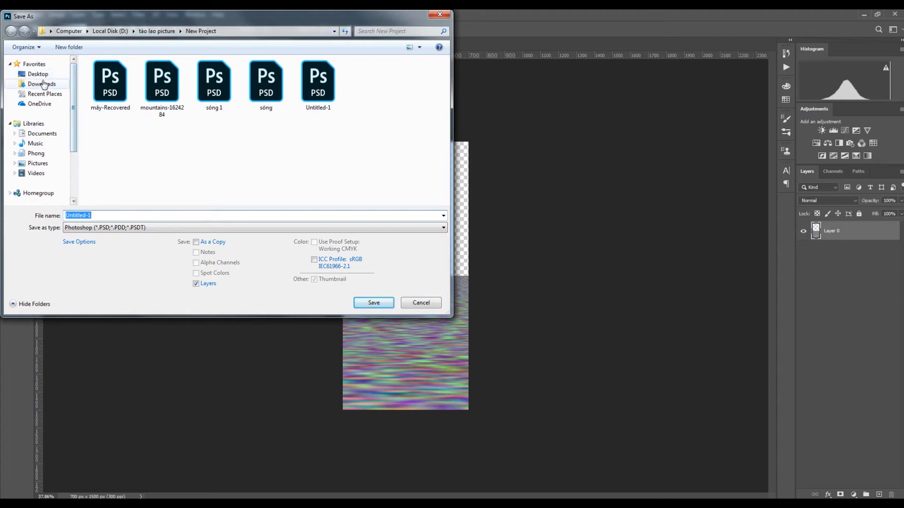
left_click(43, 84)
left_click(121, 218)
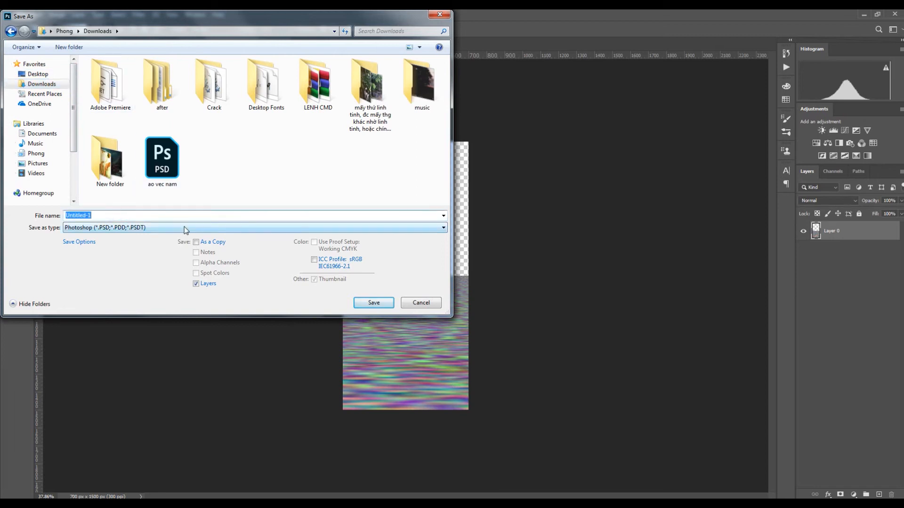
type("so")
type("óng")
left_click(371, 303)
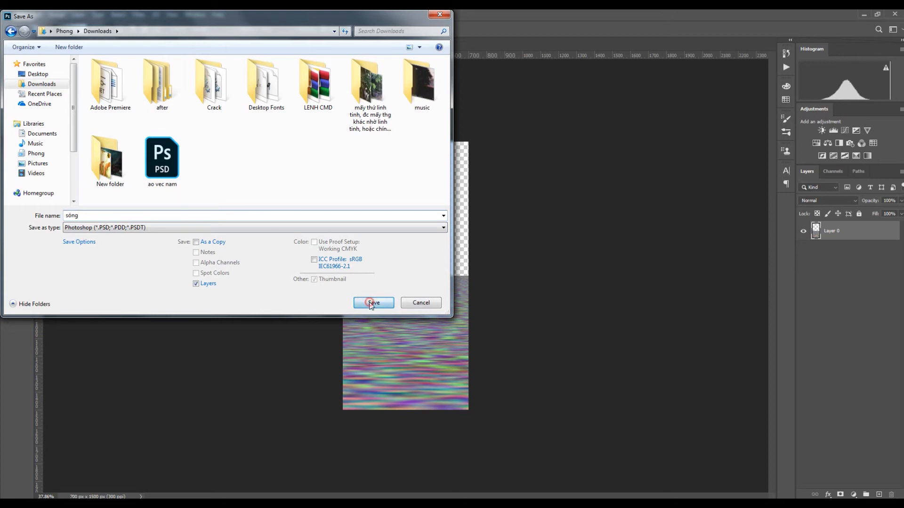
left_click(435, 105)
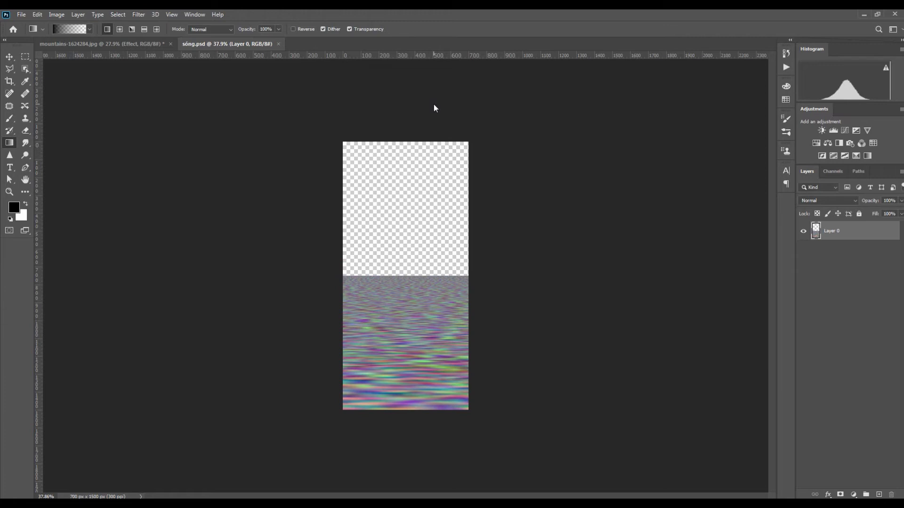
In the mountains document, apply Displace to the Effect layer with horizontal and vertical scale 10, using sóng as the displacement map.
left_click(123, 43)
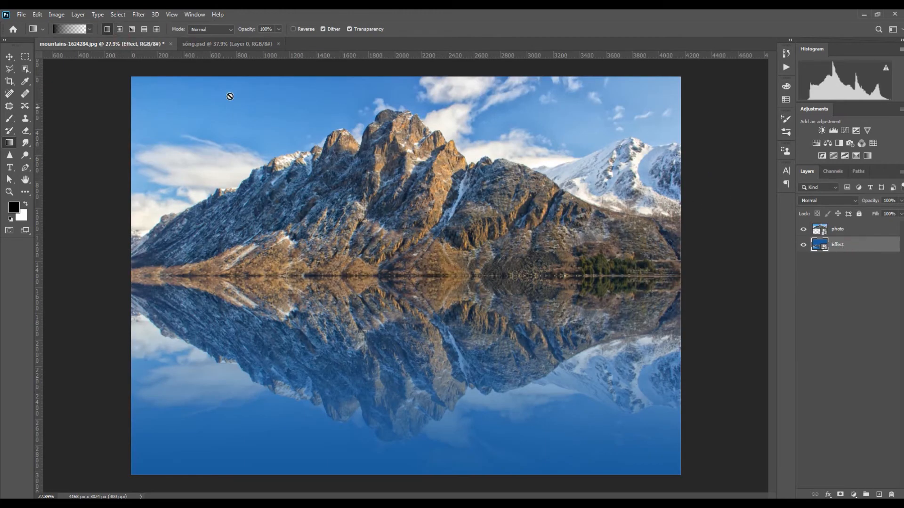
left_click(139, 15)
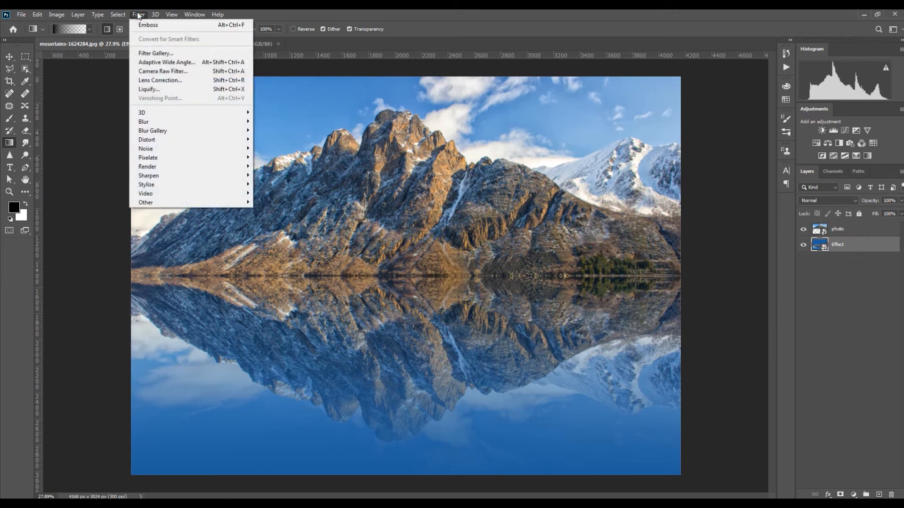
mouse_move(191, 159)
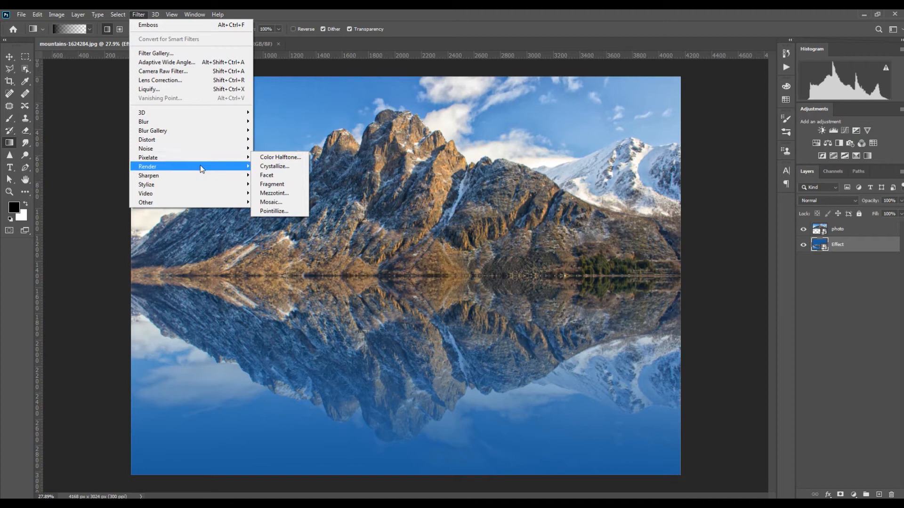
mouse_move(217, 136)
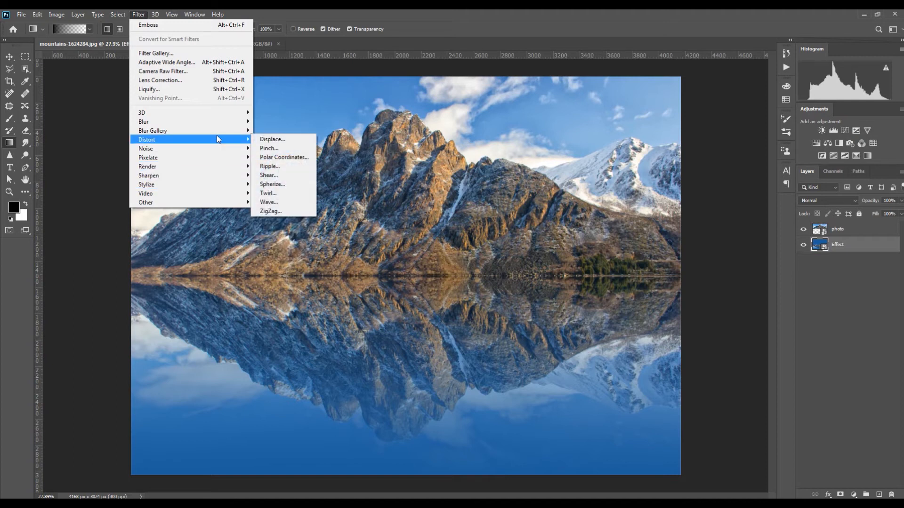
left_click(284, 140)
left_click(433, 155)
left_click_drag(435, 158, 414, 163)
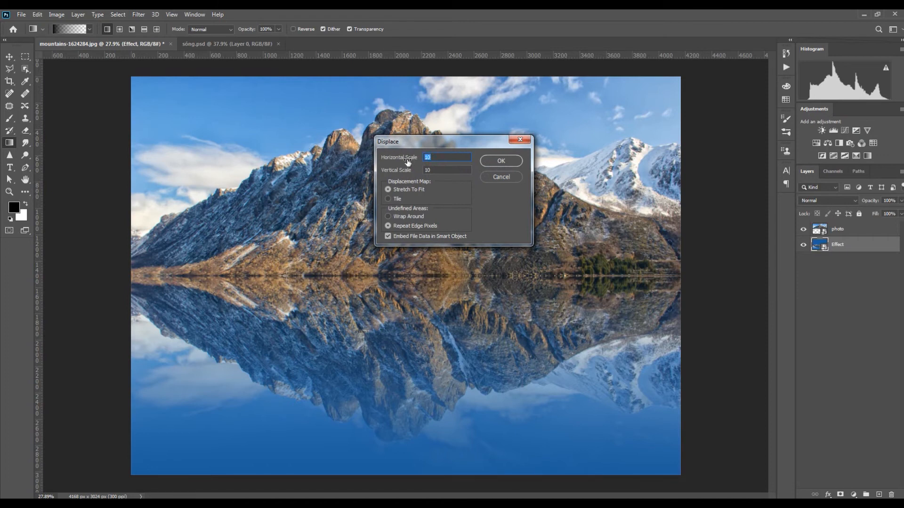
left_click_drag(445, 171, 404, 172)
left_click(510, 164)
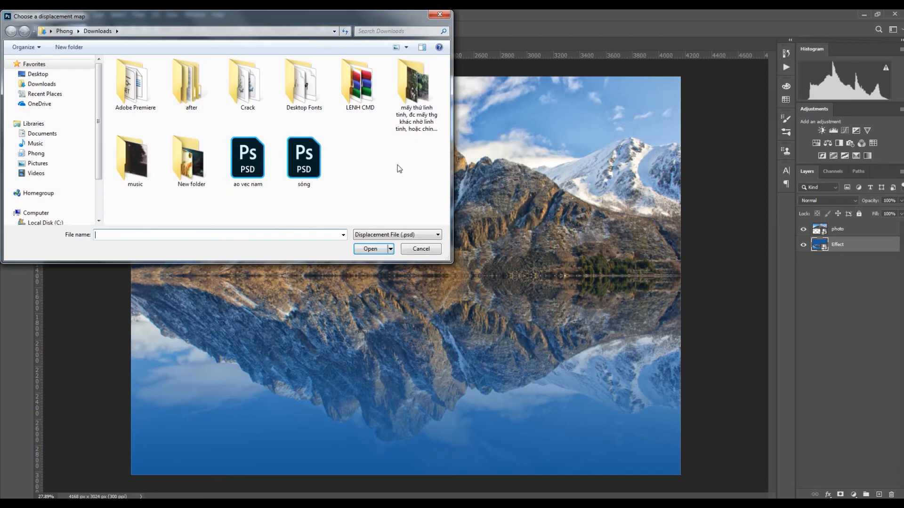
left_click(297, 171)
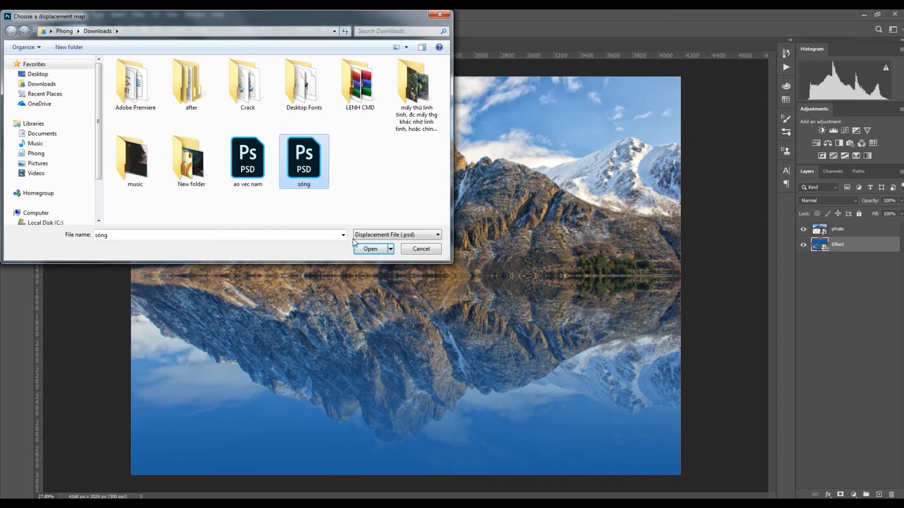
left_click(364, 251)
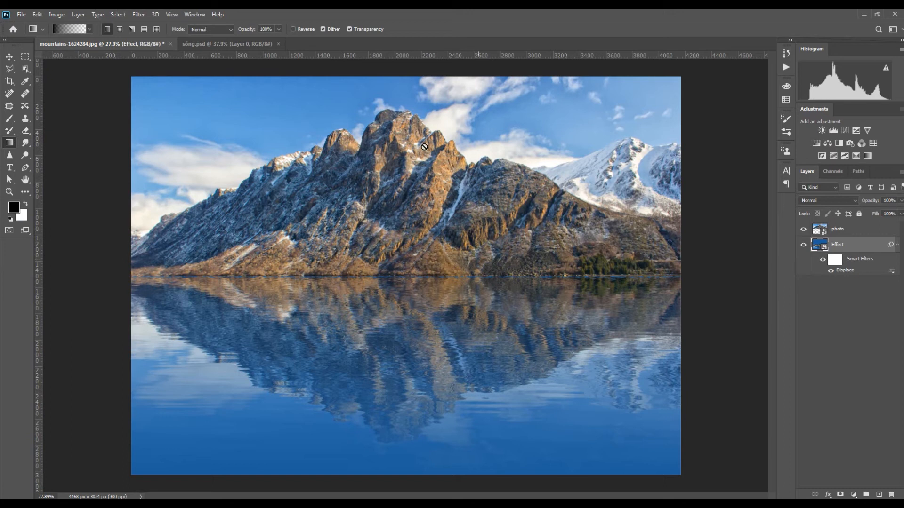
Stretch the Effect layer vertically to about 104%, extending it slightly beyond the canvas's upper and lower edges, and apply the transform.
scroll(414, 381, "up", 12)
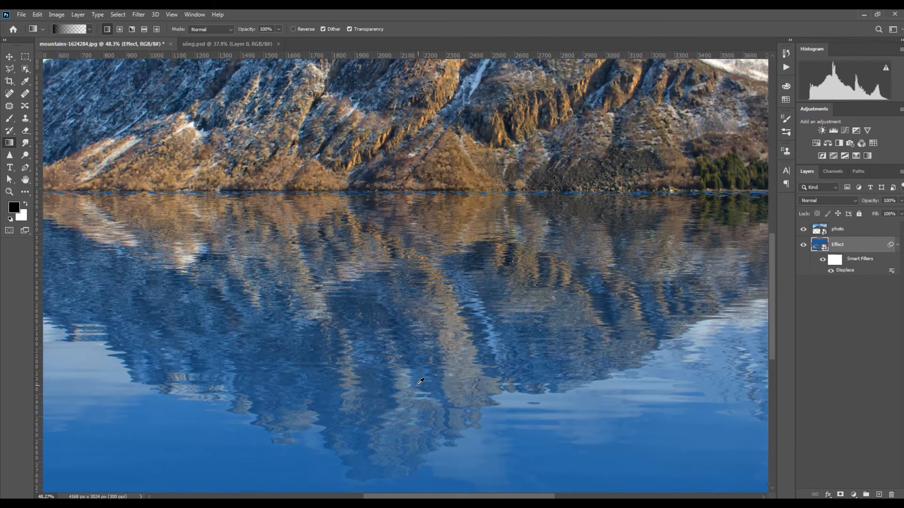
scroll(414, 380, "up", 2)
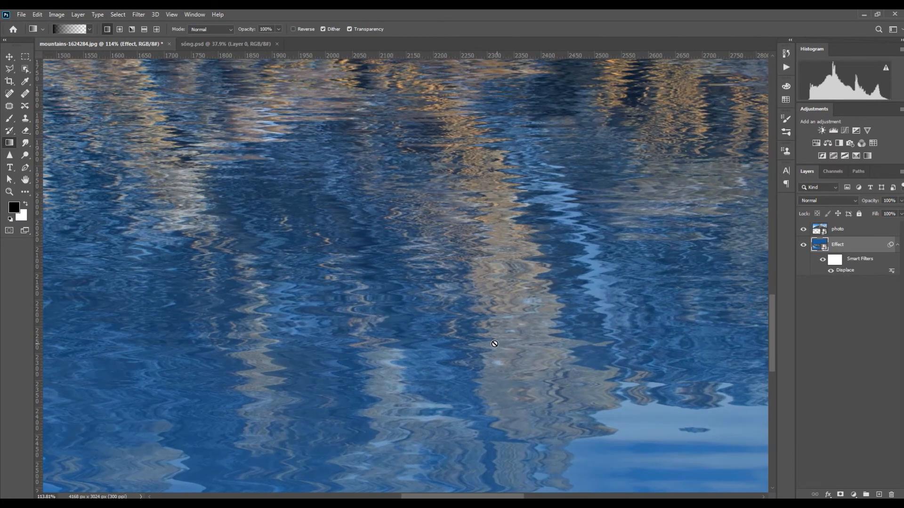
scroll(511, 342, "down", 3)
scroll(507, 181, "up", 5)
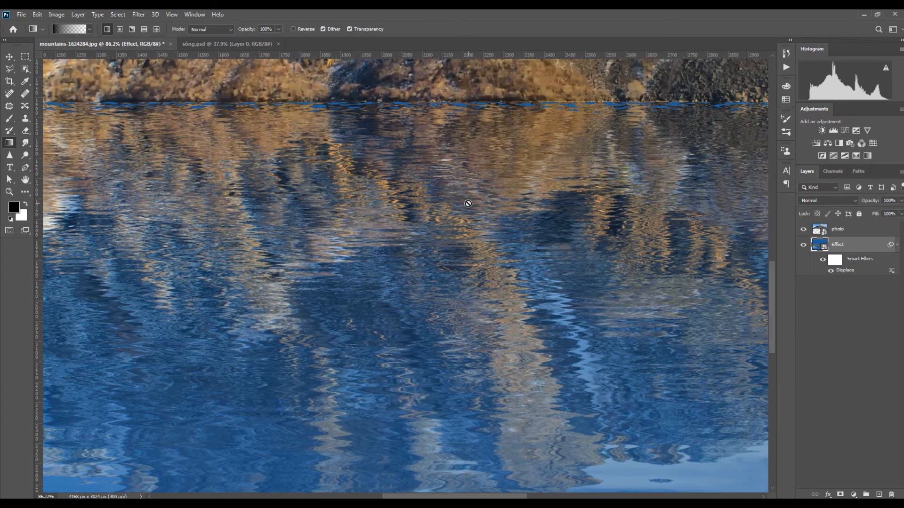
scroll(423, 148, "up", 10)
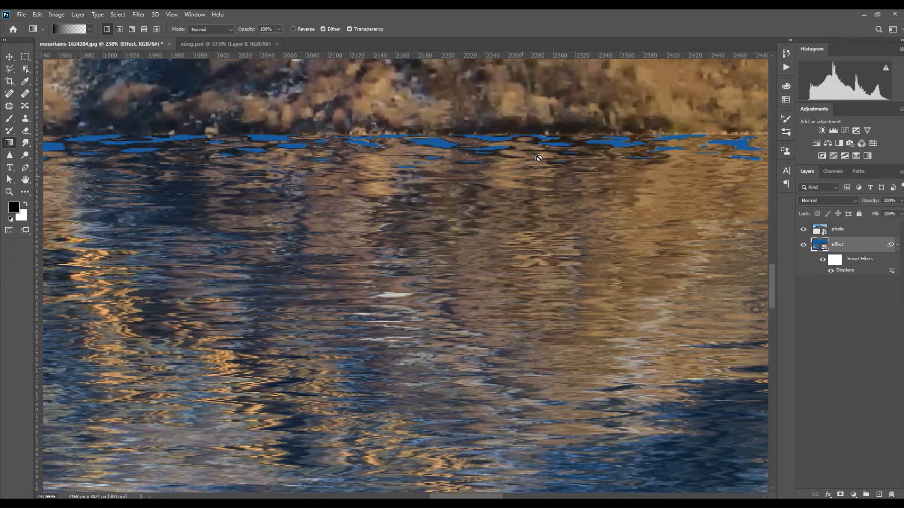
scroll(408, 200, "down", 10)
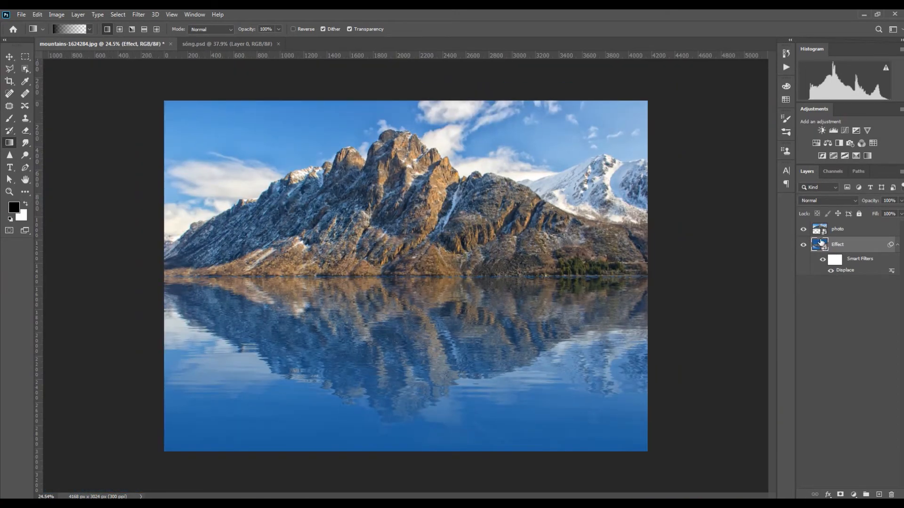
key("ctrl+t")
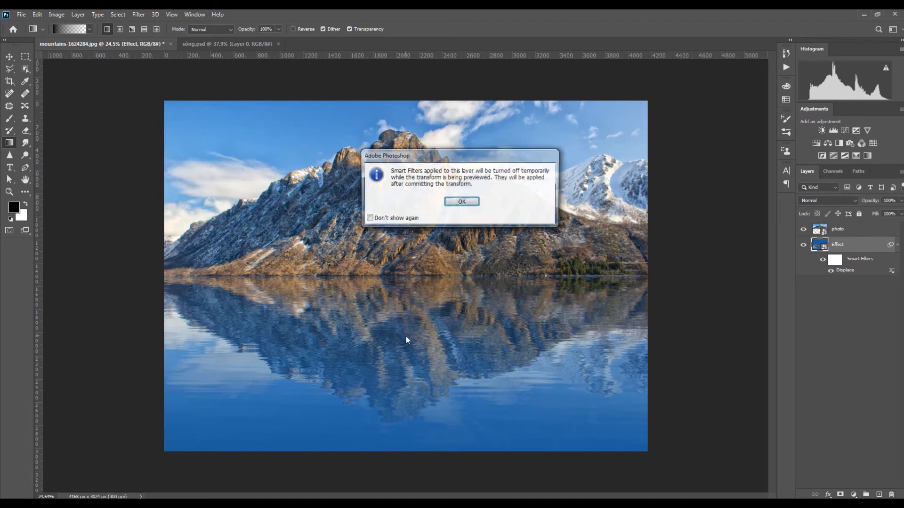
left_click(455, 206)
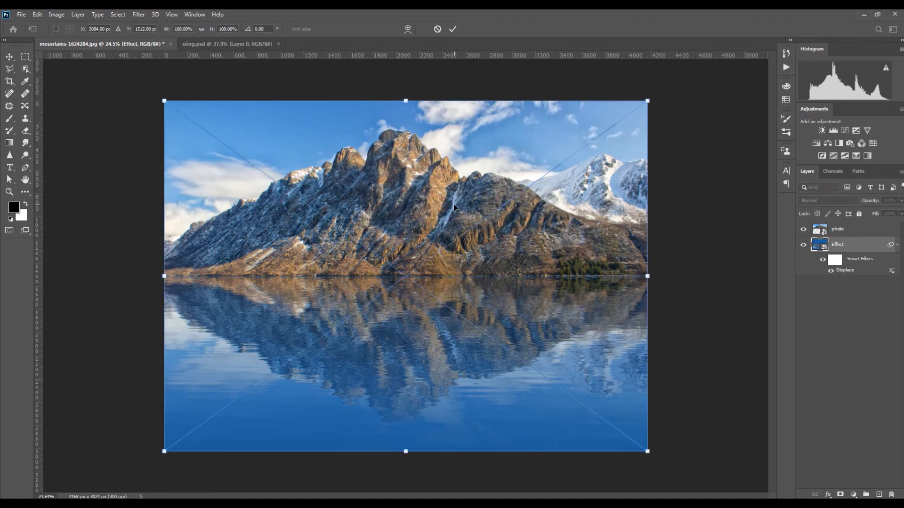
left_click_drag(407, 100, 407, 91)
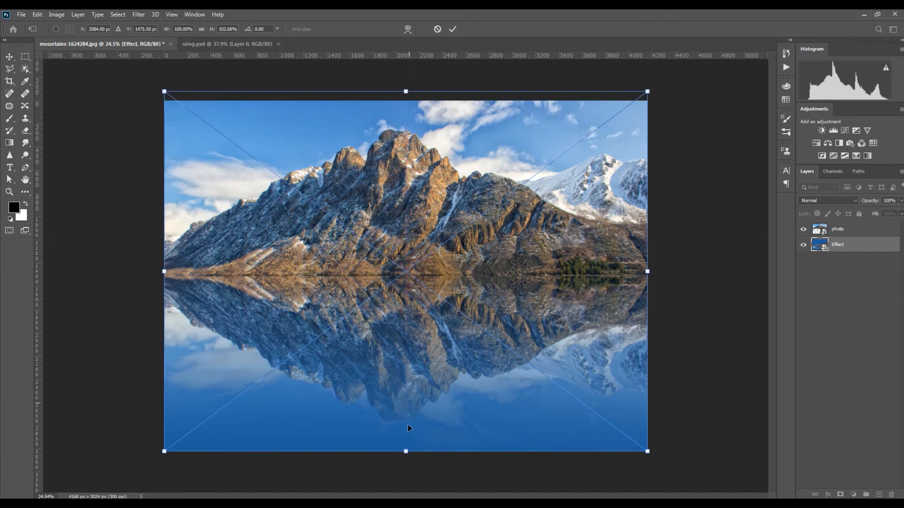
left_click_drag(406, 452, 406, 456)
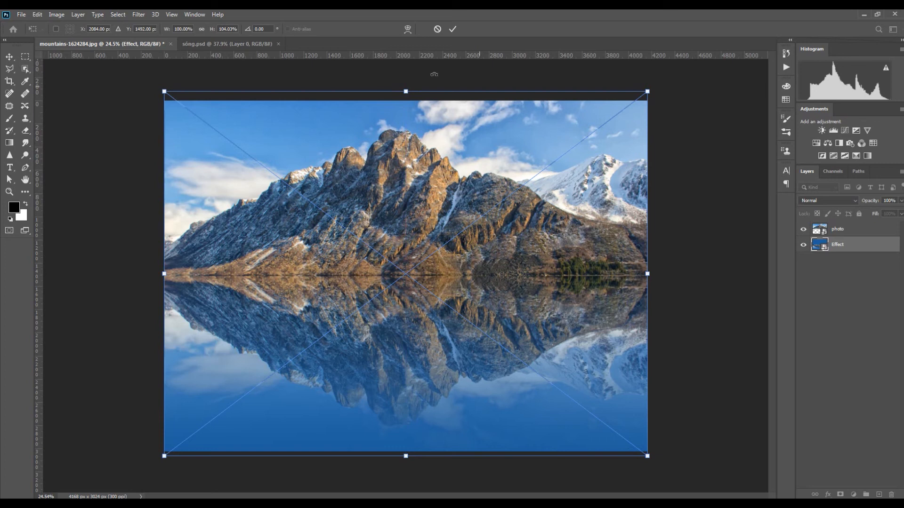
left_click_drag(406, 90, 407, 89)
left_click(453, 29)
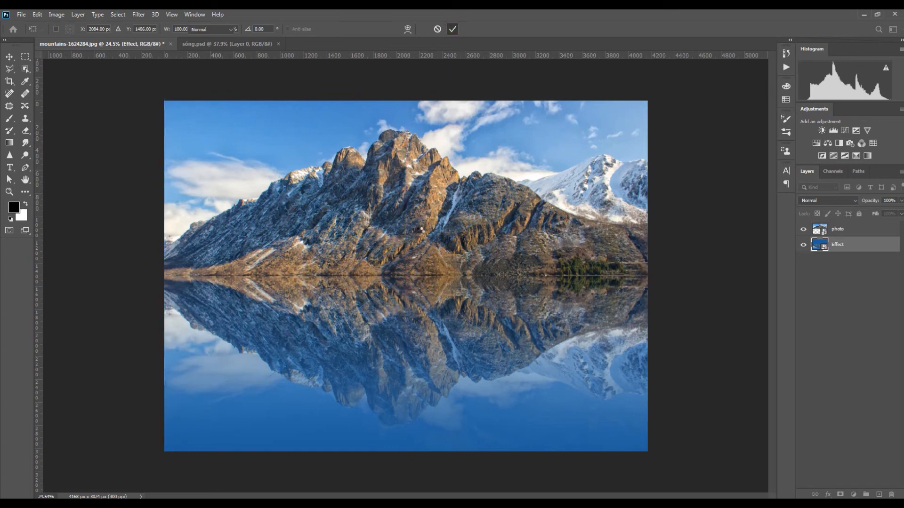
Check the reflection along the waterline and add a new empty layer above the photo layer.
scroll(399, 285, "up", 5)
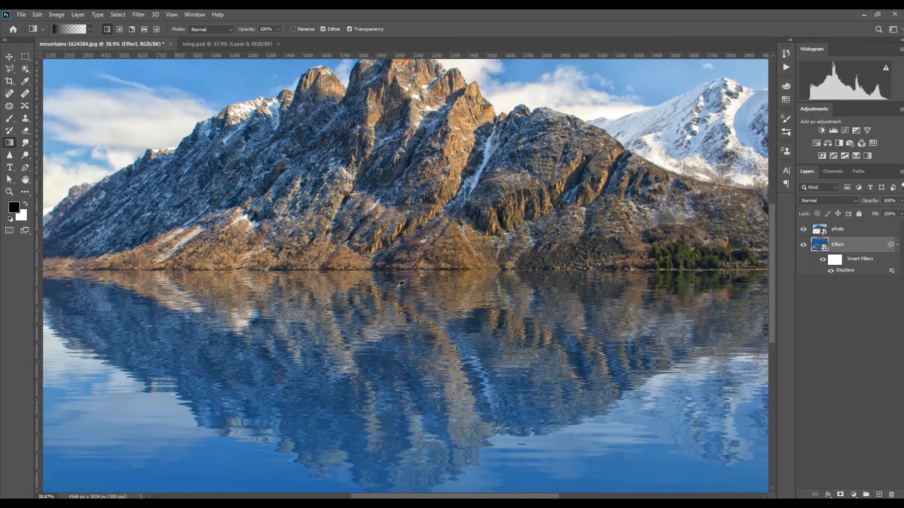
scroll(402, 282, "up", 2)
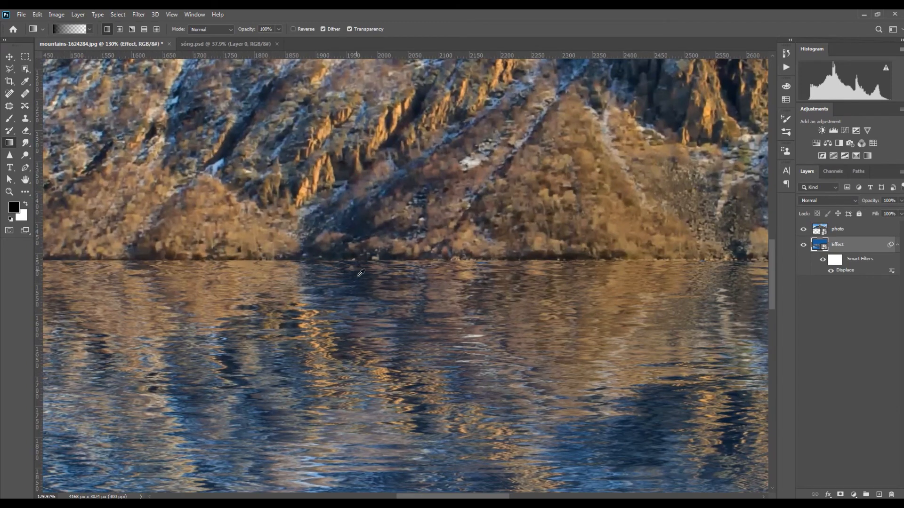
scroll(408, 278, "up", 1)
scroll(408, 278, "down", 8)
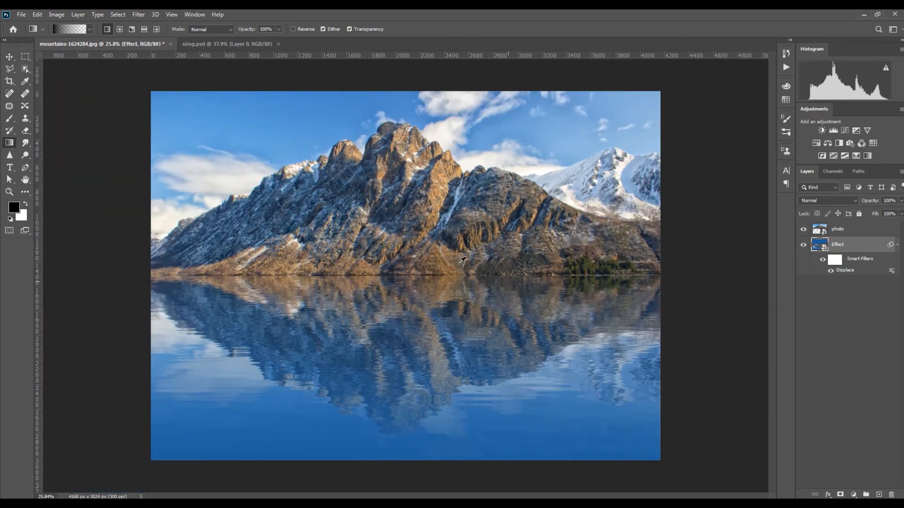
left_click(852, 229)
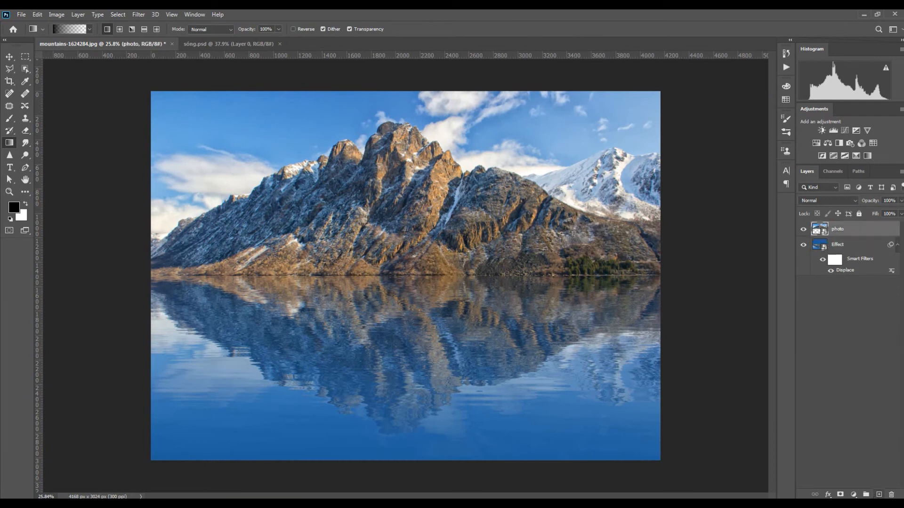
left_click(879, 495)
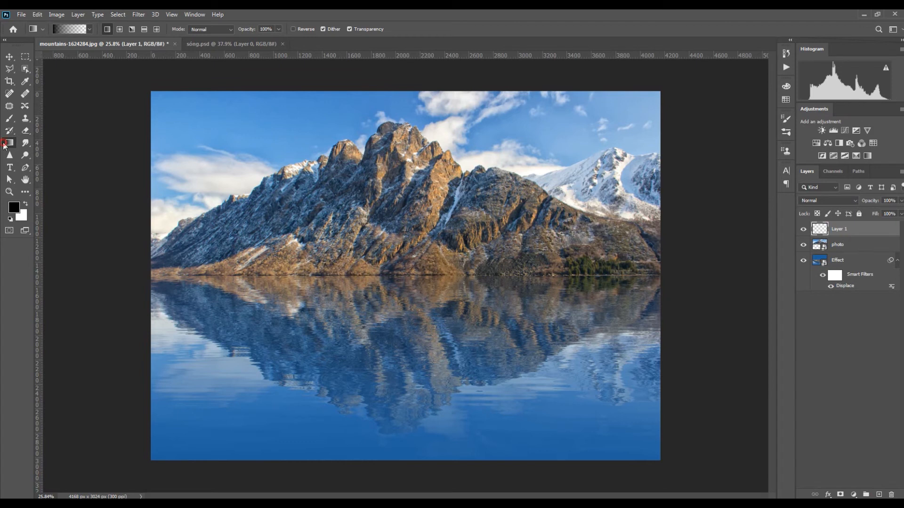
Draw a short vertical reflected gradient from black to transparent across the waterline on the new layer.
left_click(146, 29)
scroll(622, 266, "down", 1)
scroll(465, 272, "up", 5)
scroll(417, 271, "up", 3)
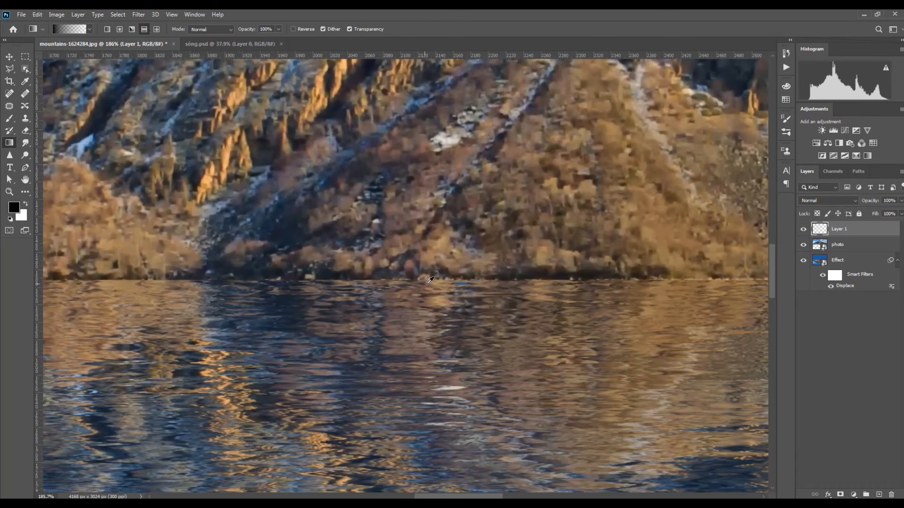
left_click_drag(428, 285, 428, 271)
Set the gradient layer's blend mode to Soft Light and deselect the layer.
scroll(431, 270, "down", 5)
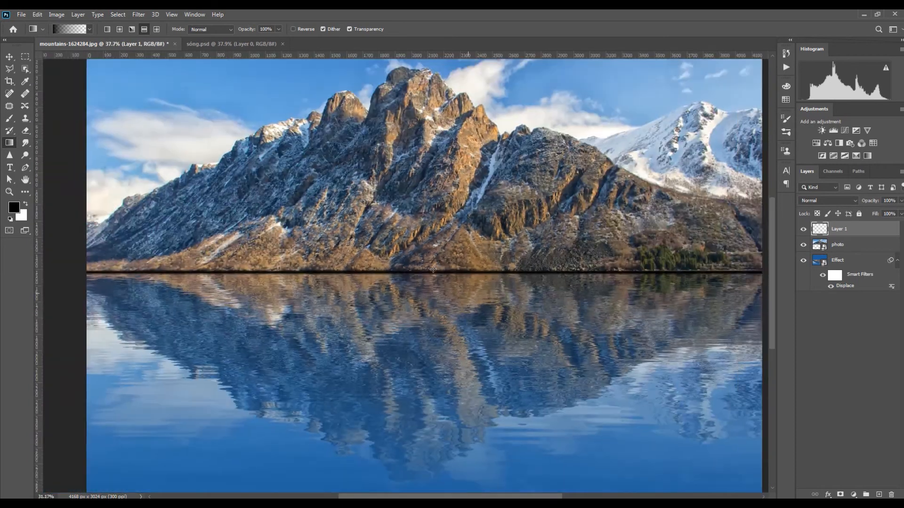
scroll(433, 269, "down", 2)
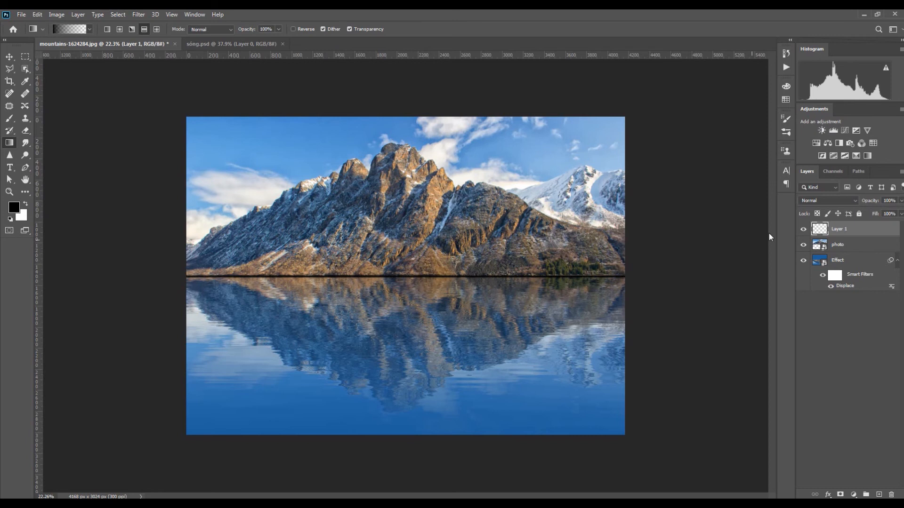
left_click(832, 201)
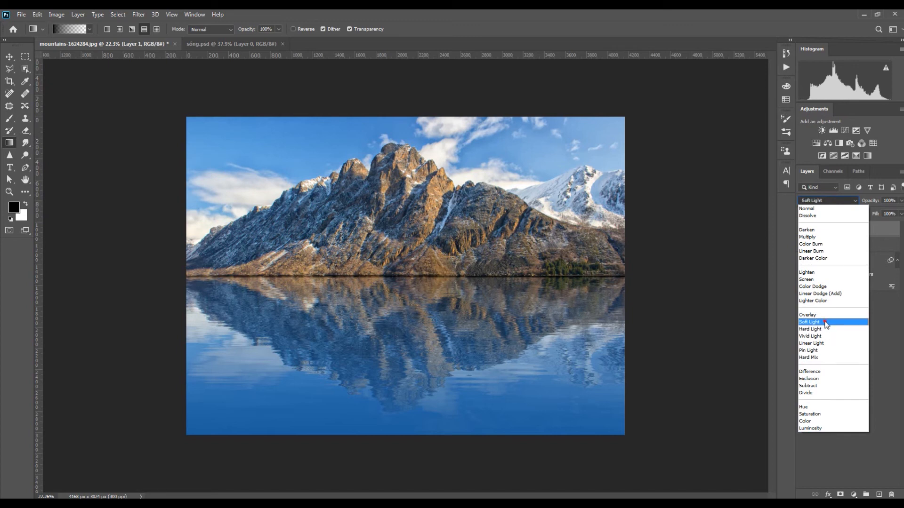
left_click(827, 323)
left_click(839, 322)
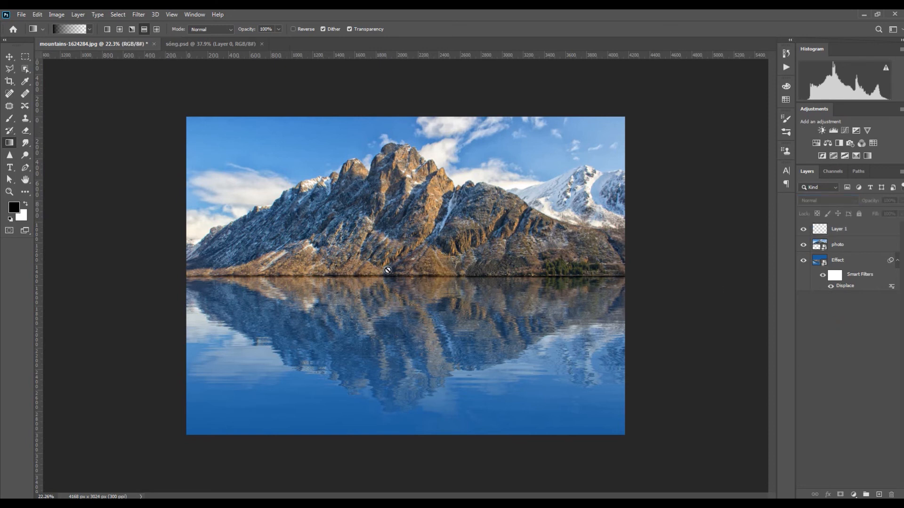
Switch to the Move tool and examine the darkened waterline between the mountain and its reflection up close.
left_click(9, 57)
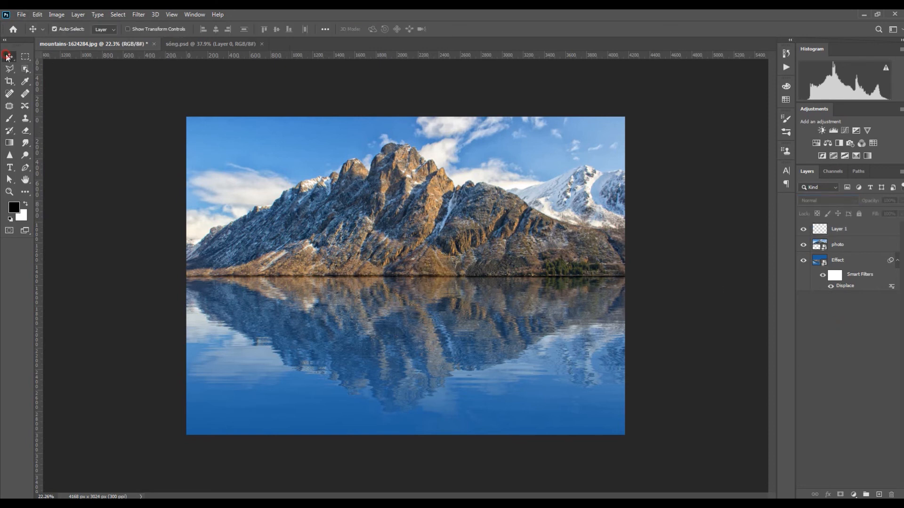
left_click(641, 243)
scroll(356, 276, "up", 3)
scroll(357, 279, "up", 2)
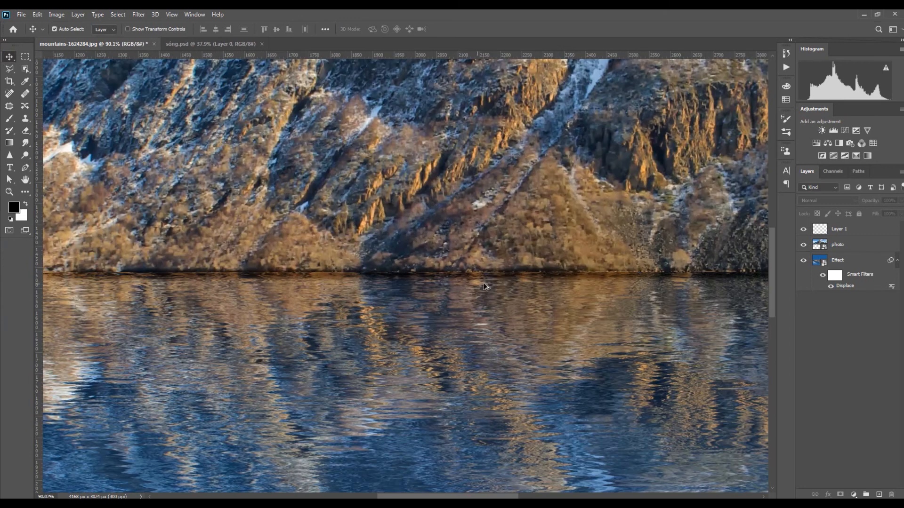
scroll(496, 286, "up", 1)
scroll(497, 286, "down", 4)
scroll(447, 291, "up", 1)
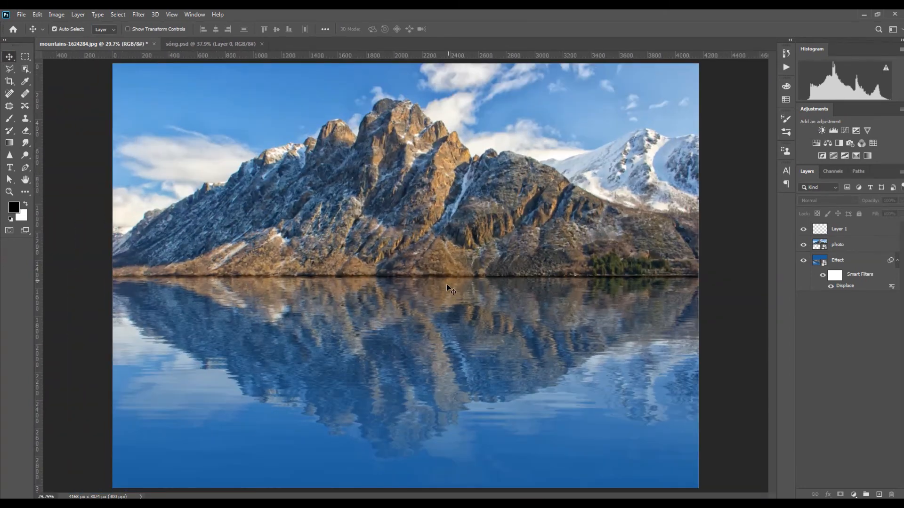
Select the waterline gradient layer, put it into Free Transform and apply the transform.
left_click(823, 233)
key("ctrl+t")
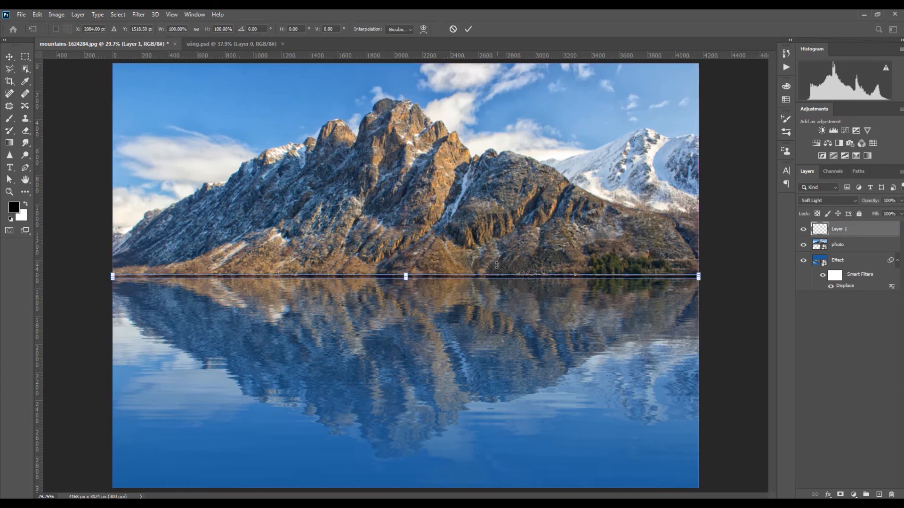
left_click(468, 29)
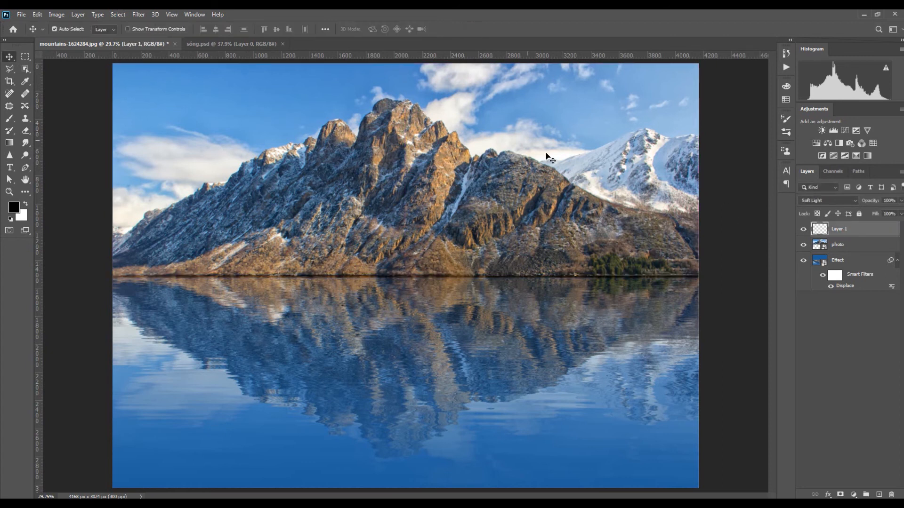
key("ctrl+t")
left_click(466, 29)
Lower the waterline gradient layer's opacity to about 60% and deselect the layer.
left_click(901, 203)
mouse_move(900, 212)
left_mouse_down()
mouse_move(876, 215)
mouse_move(887, 215)
left_mouse_up()
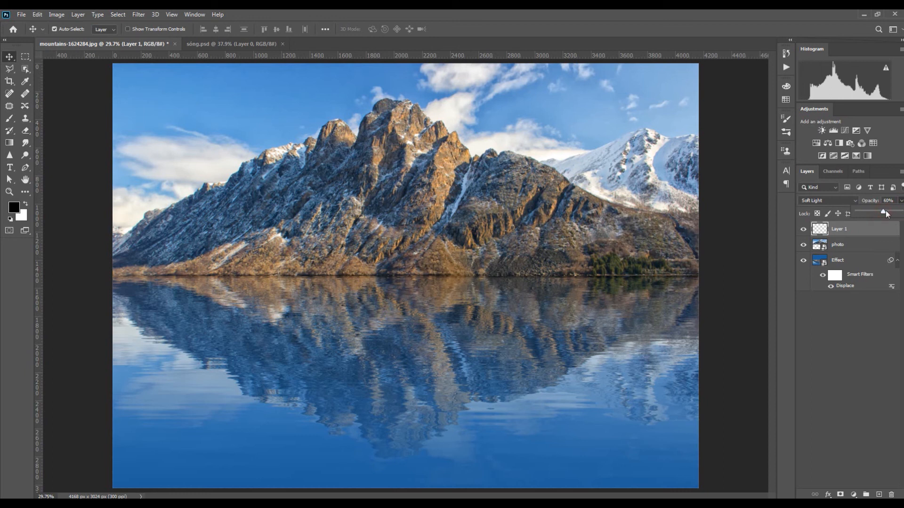
left_click(862, 353)
Inspect the waterline, the shoreline trees and the rippled reflection up close, and review the whole image.
scroll(342, 282, "down", 3)
scroll(356, 294, "up", 10)
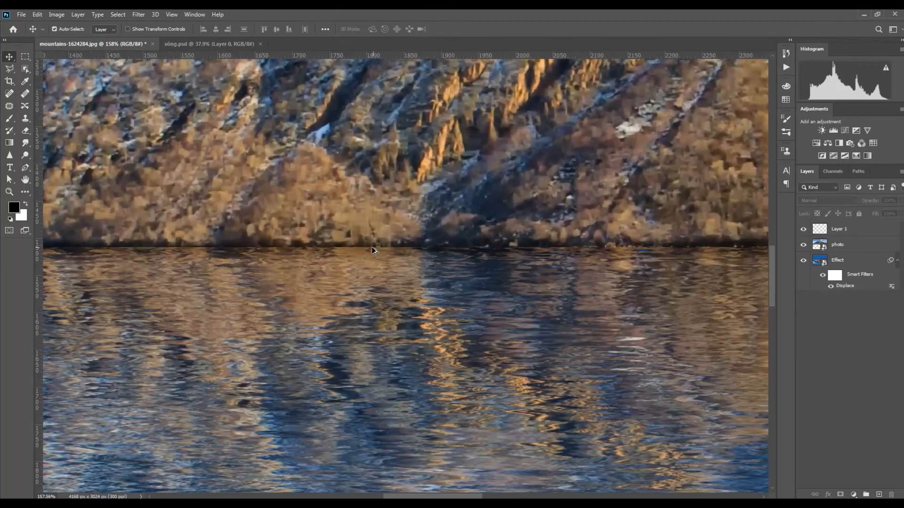
scroll(372, 247, "down", 10)
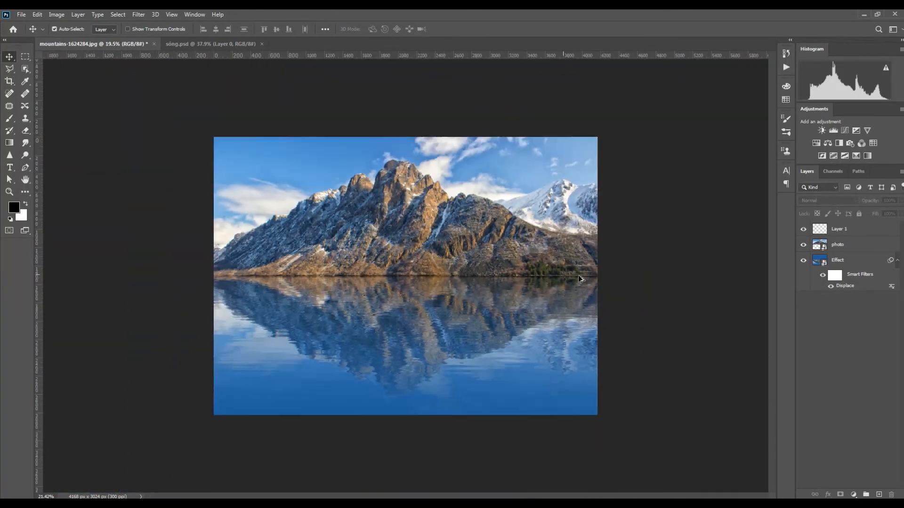
scroll(579, 276, "up", 10)
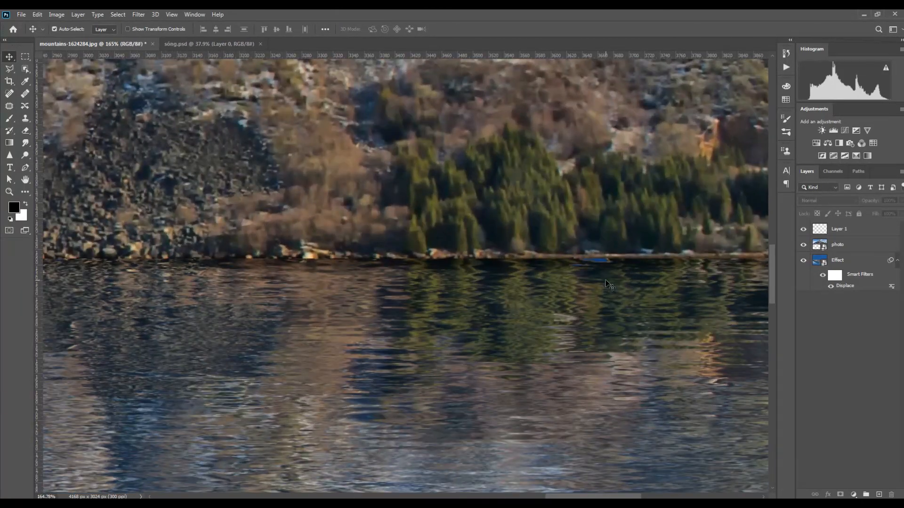
scroll(600, 286, "down", 5)
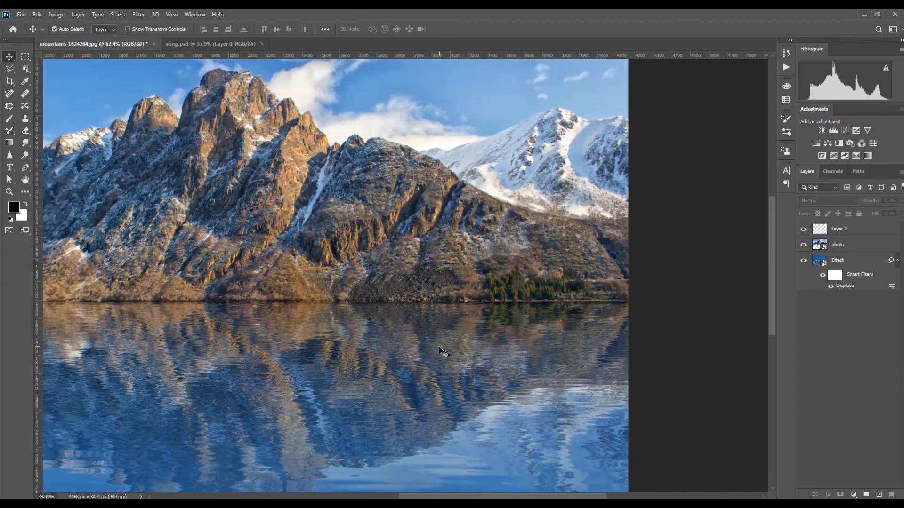
scroll(438, 347, "down", 3)
scroll(439, 348, "up", 2)
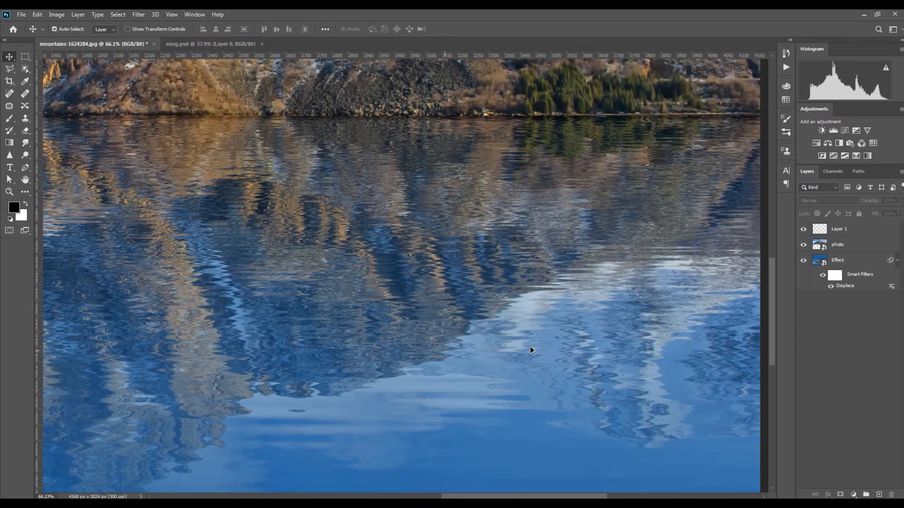
scroll(405, 294, "down", 4)
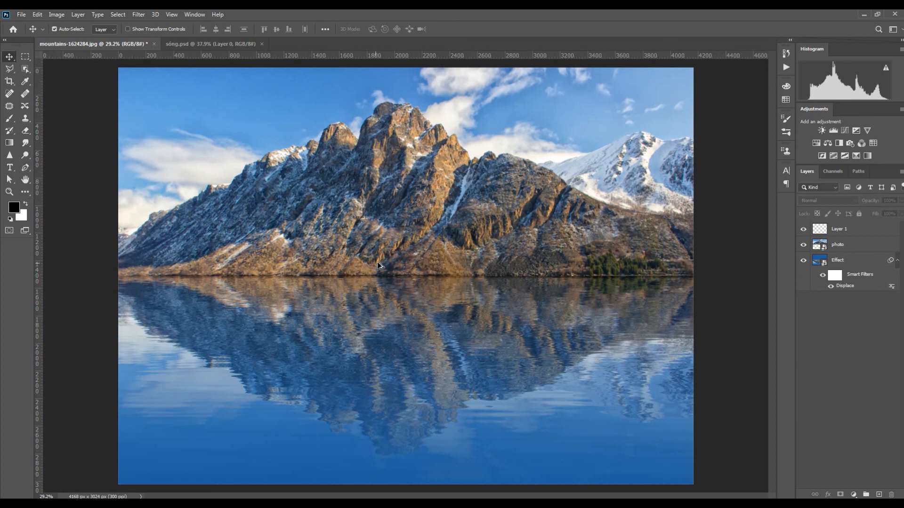